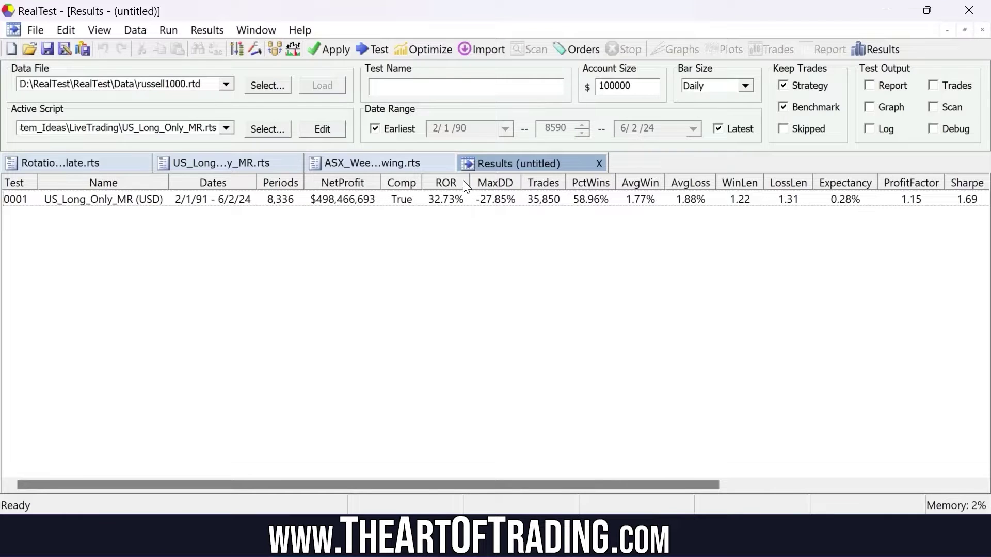
Delete the existing US_Long_Only_MR test result from the results list.
left_click(480, 204)
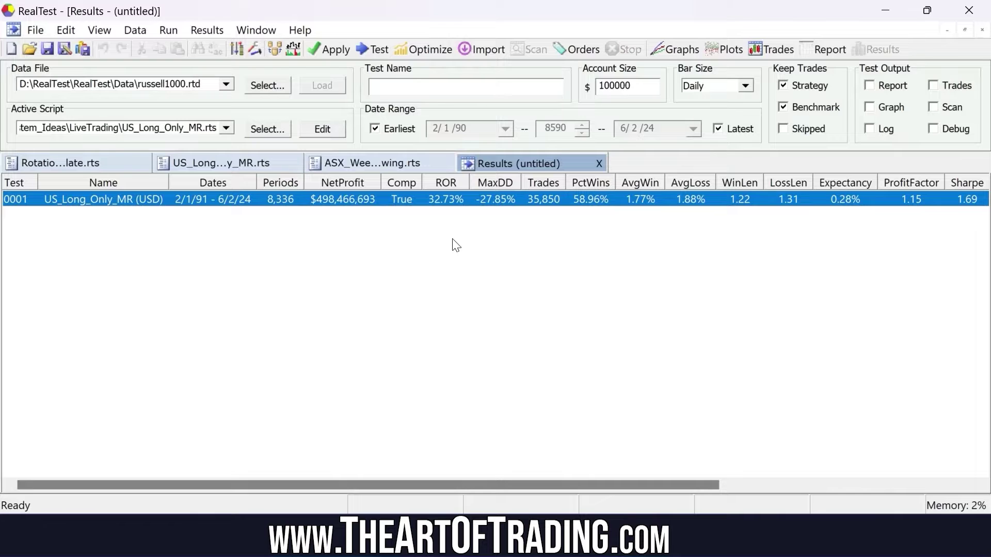
left_click(333, 207)
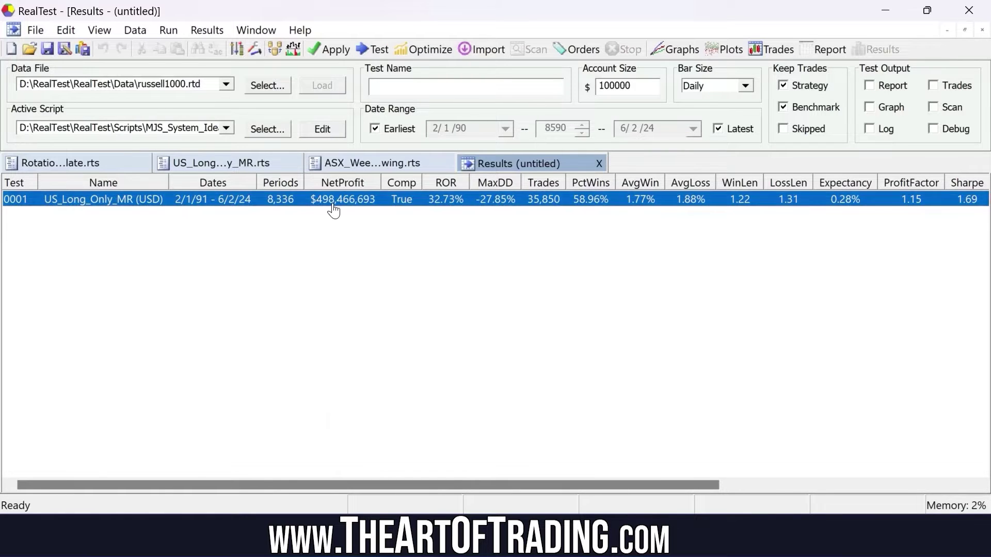
right_click(334, 207)
left_click(403, 353)
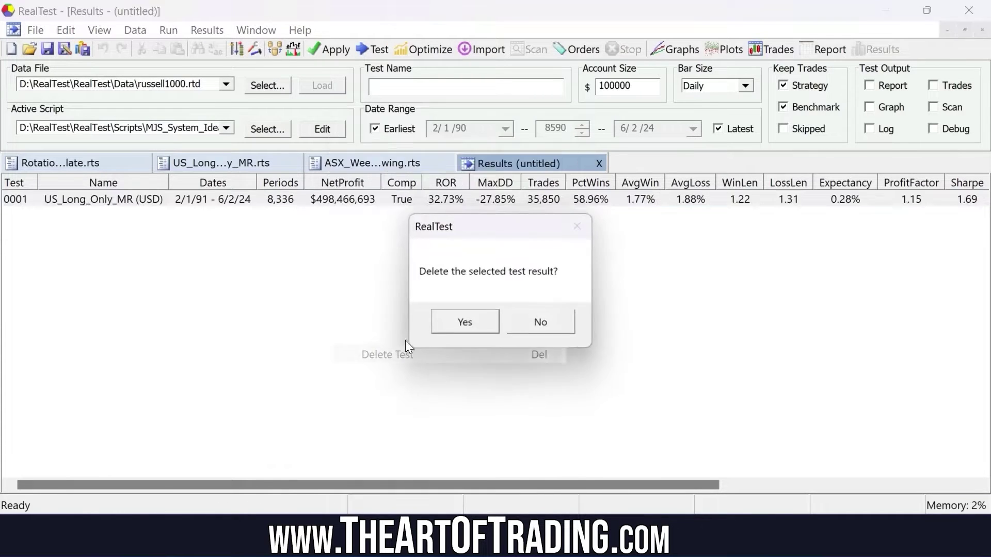
left_click(471, 322)
Run a backtest of the US_Long_Only_MR.rts script and switch to the results window.
left_click(224, 164)
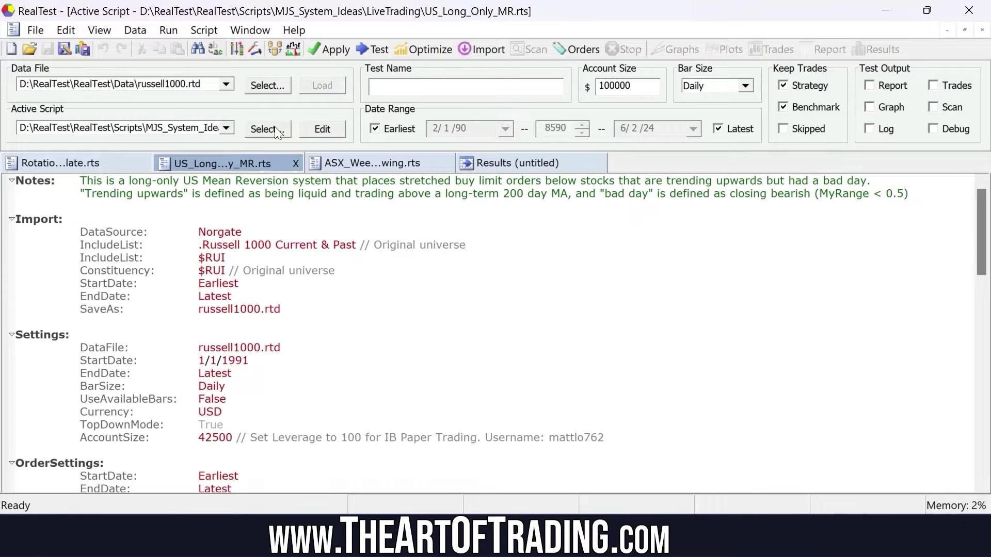
left_click_drag(506, 476, 77, 181)
left_click(260, 204)
left_click(375, 52)
left_click(506, 164)
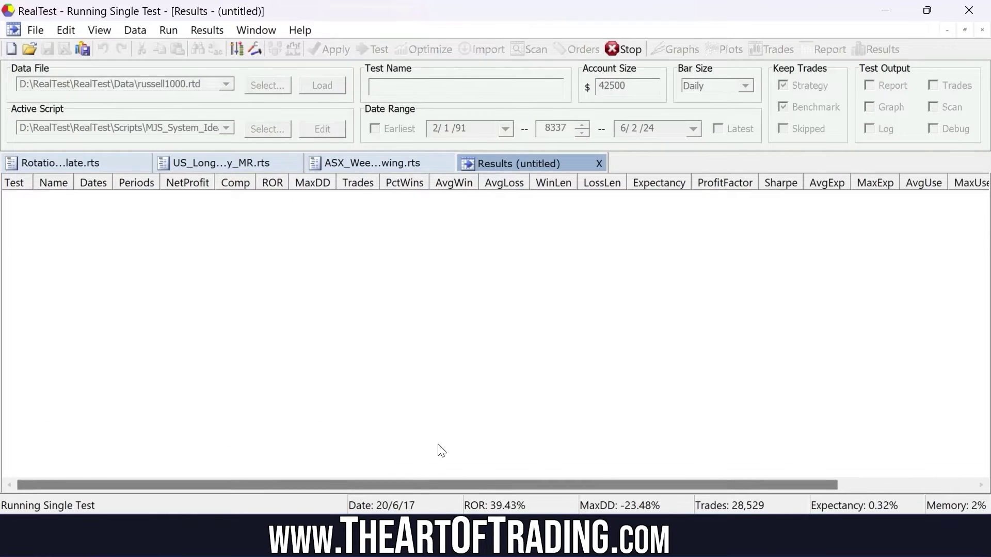
Open the HTML report for the US_Long_Only_MR test result.
left_click(206, 204)
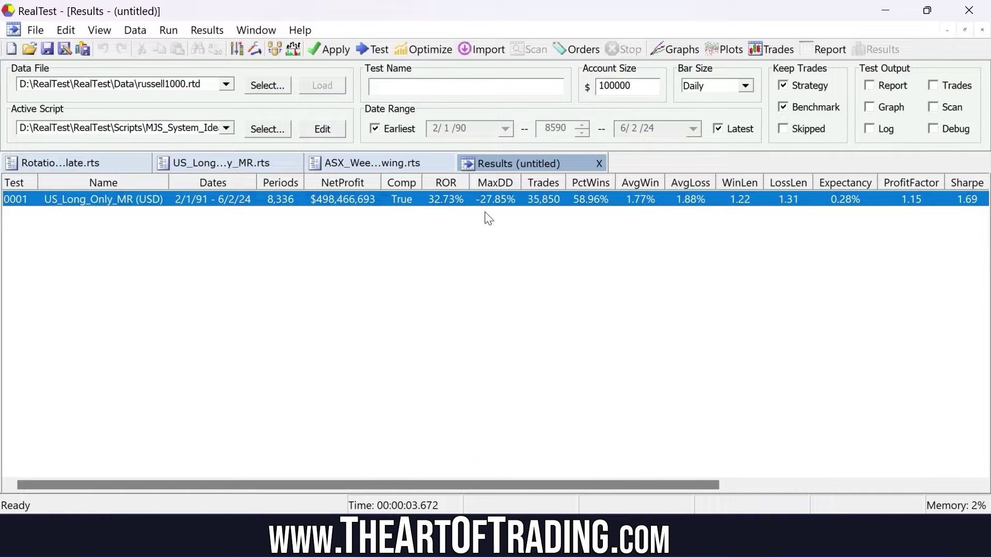
right_click(425, 201)
left_click(457, 182)
Examine the report's parameters and summary stats, including leverage, percentage of wins and number of trades.
scroll(491, 178, "down", 10)
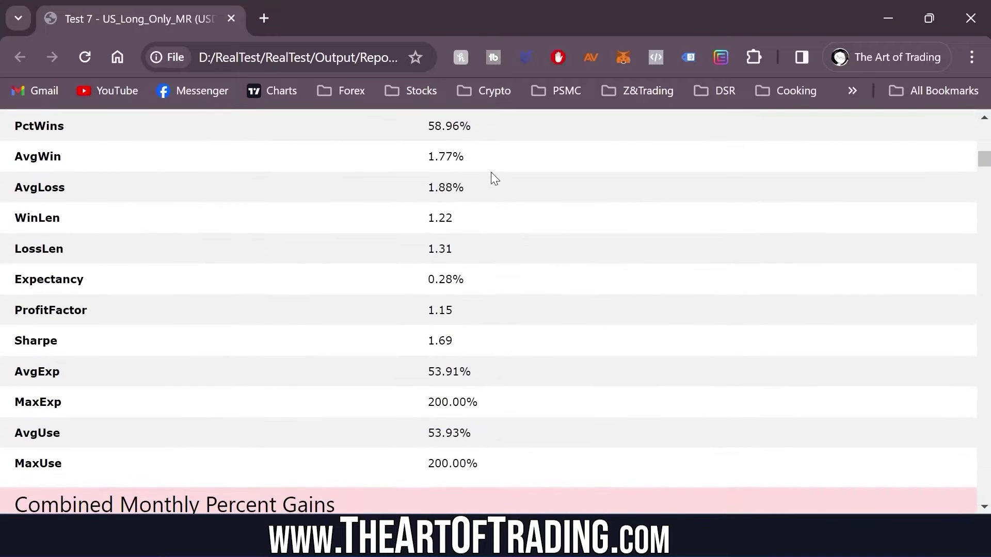
scroll(493, 172, "down", 7)
scroll(495, 178, "up", 6)
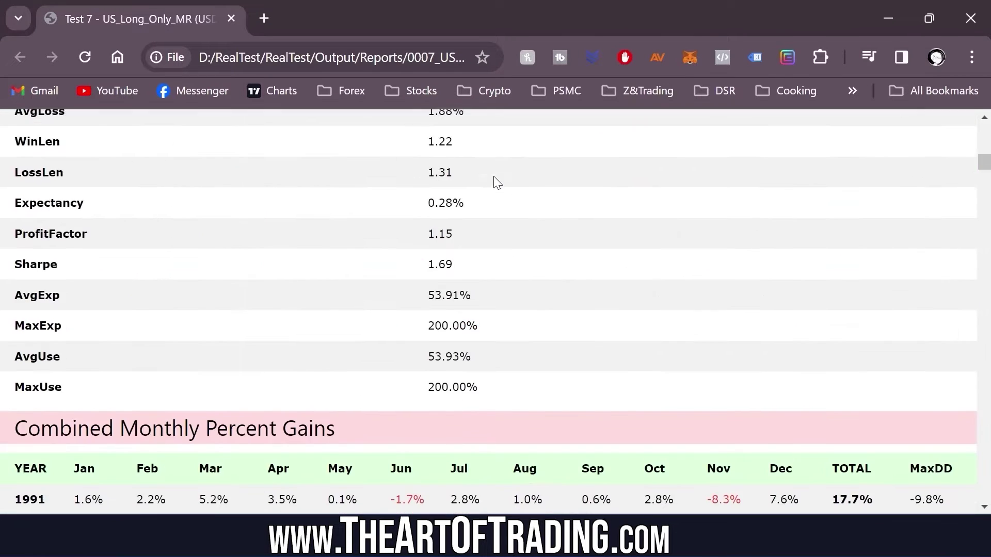
scroll(497, 186, "up", 6)
left_click_drag(495, 307, 377, 305)
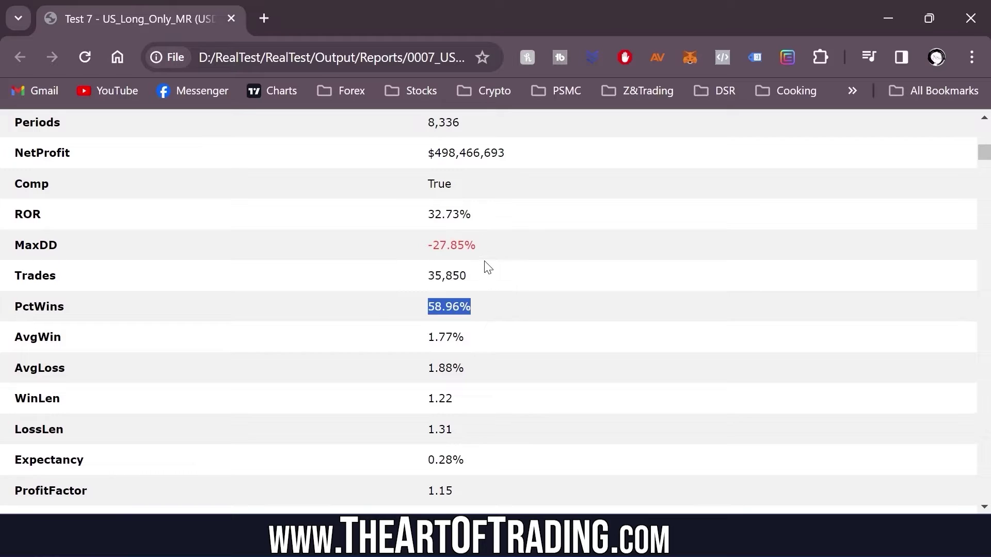
scroll(501, 258, "up", 5)
double_click(613, 251)
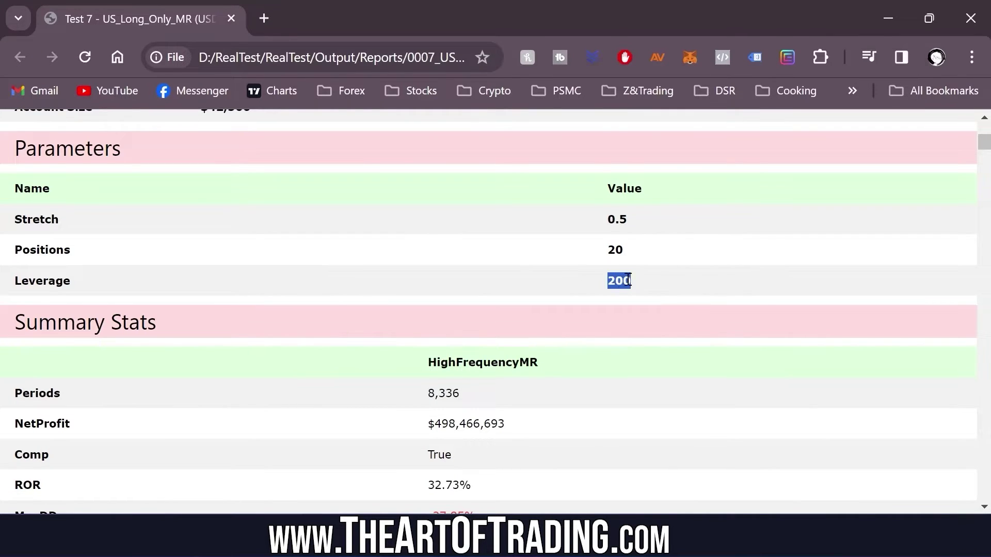
left_click(630, 246)
scroll(631, 246, "down", 5)
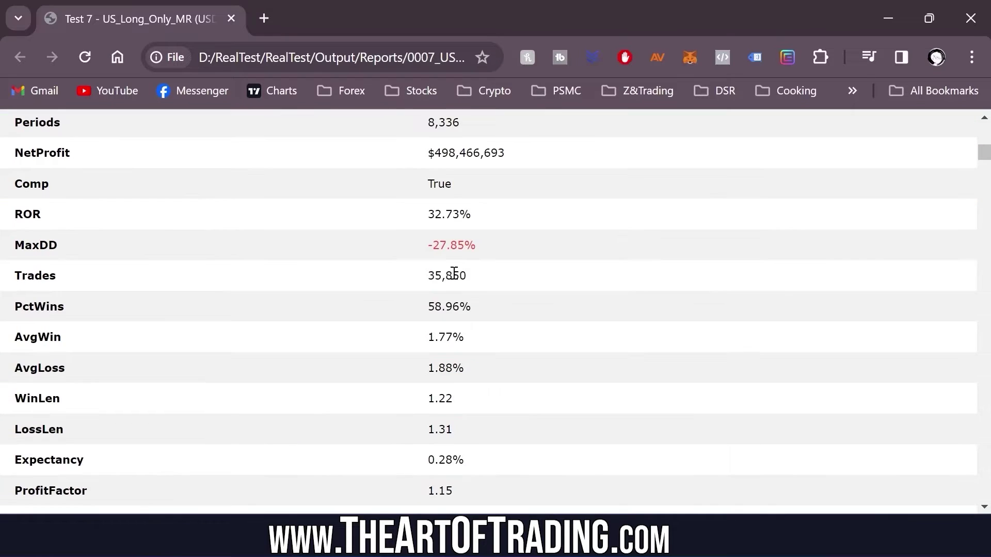
left_click_drag(466, 276, 420, 277)
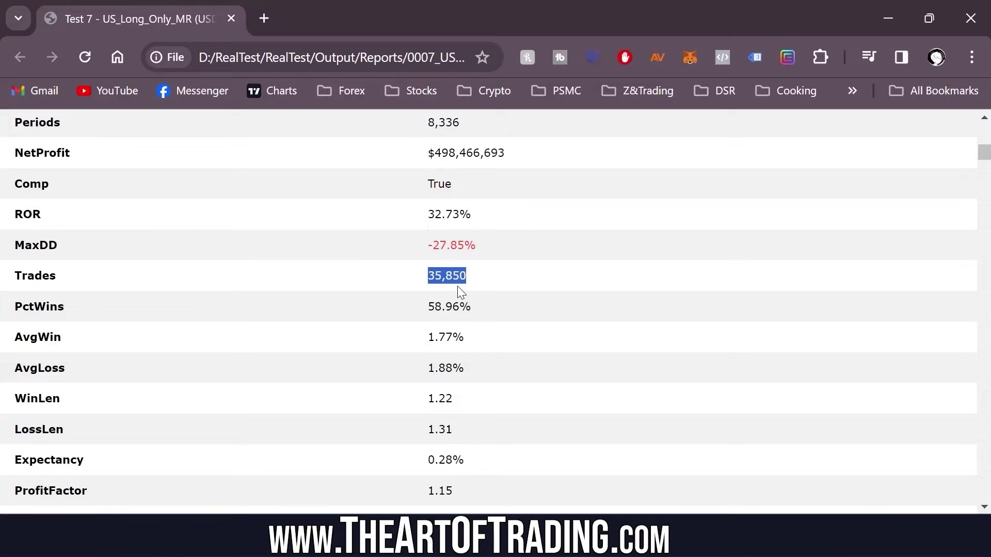
left_click(564, 279)
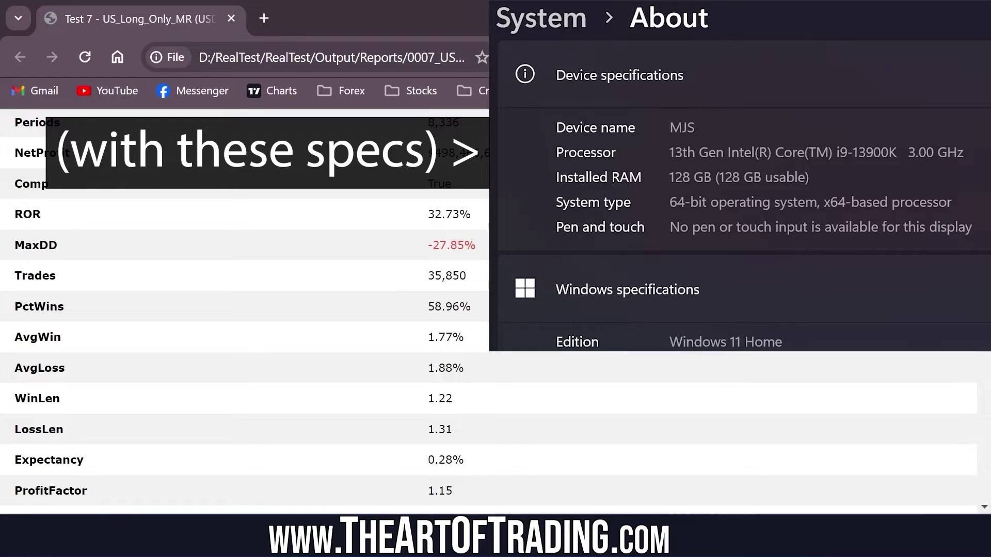
Examine the report's monthly gains, daily stats graphs, trade distributions and Monte Carlo analysis, and revisit the summary stats.
scroll(542, 261, "down", 20)
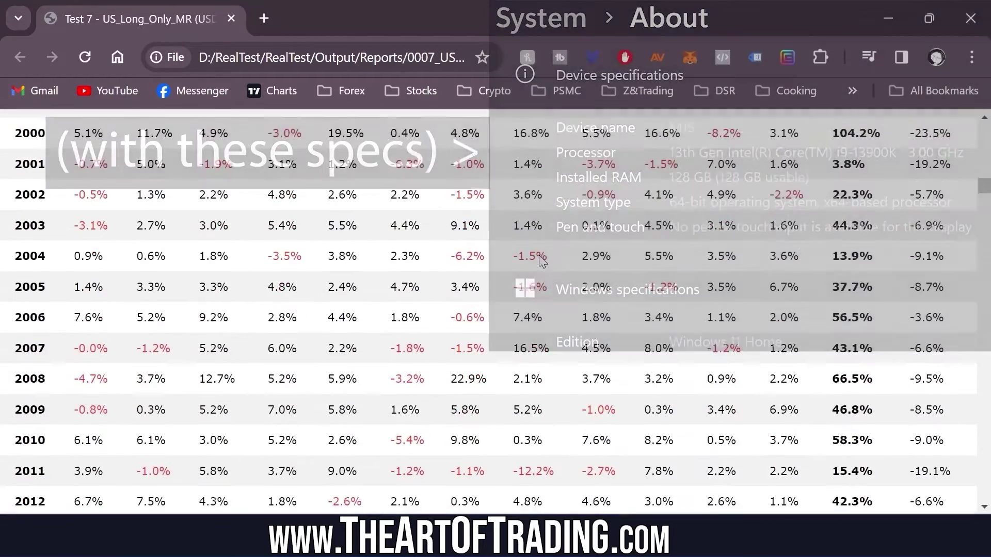
scroll(557, 261, "down", 6)
scroll(593, 265, "up", 5)
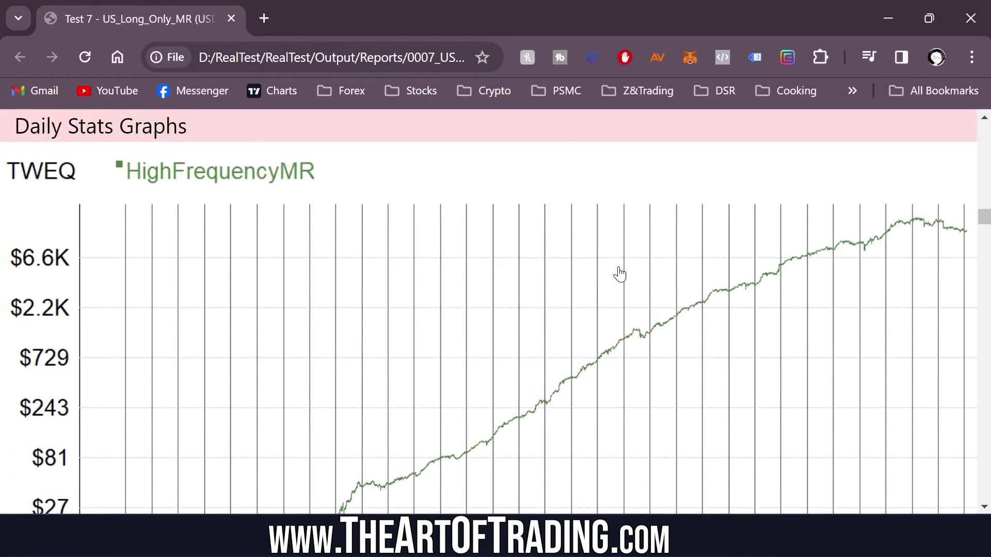
scroll(620, 272, "down", 5)
scroll(619, 272, "down", 15)
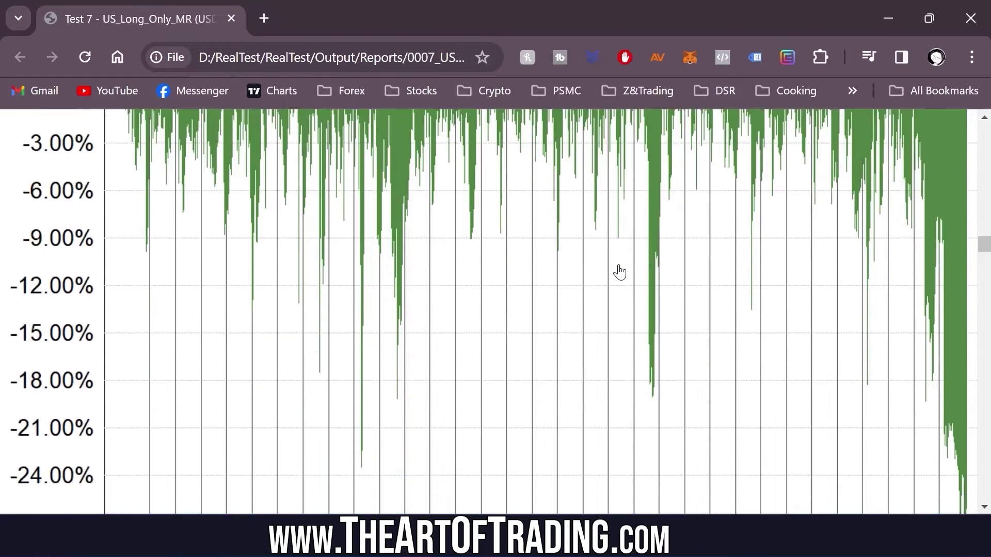
scroll(619, 272, "down", 18)
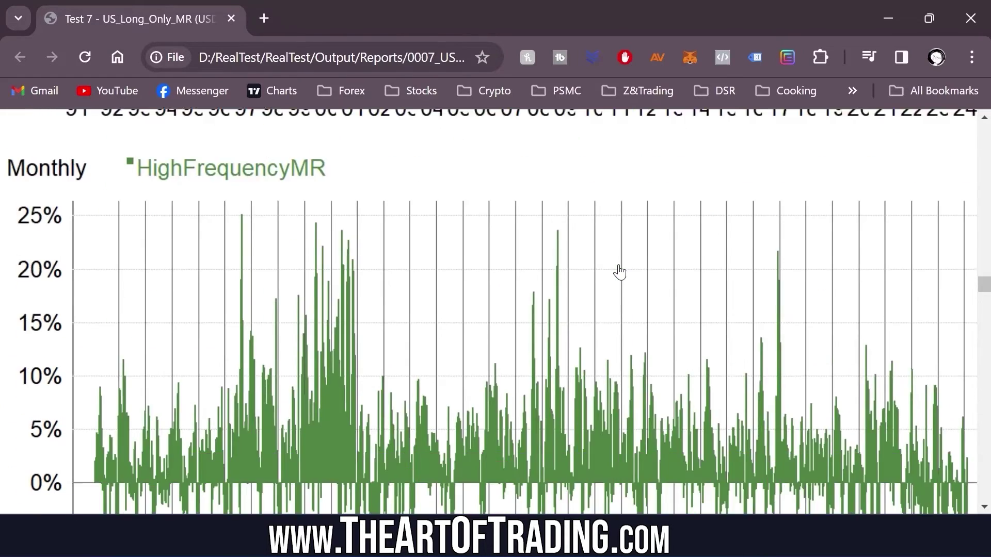
scroll(620, 272, "down", 17)
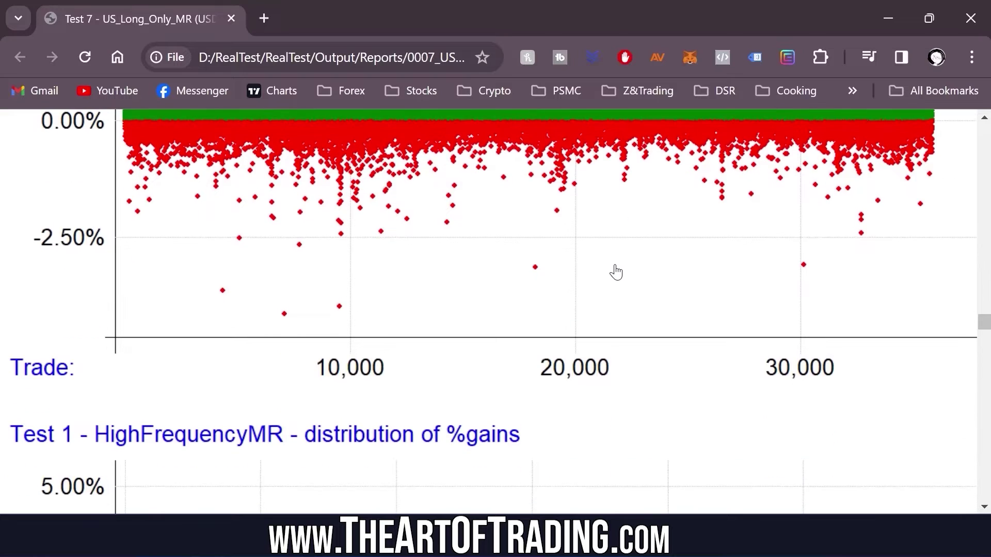
scroll(613, 272, "down", 12)
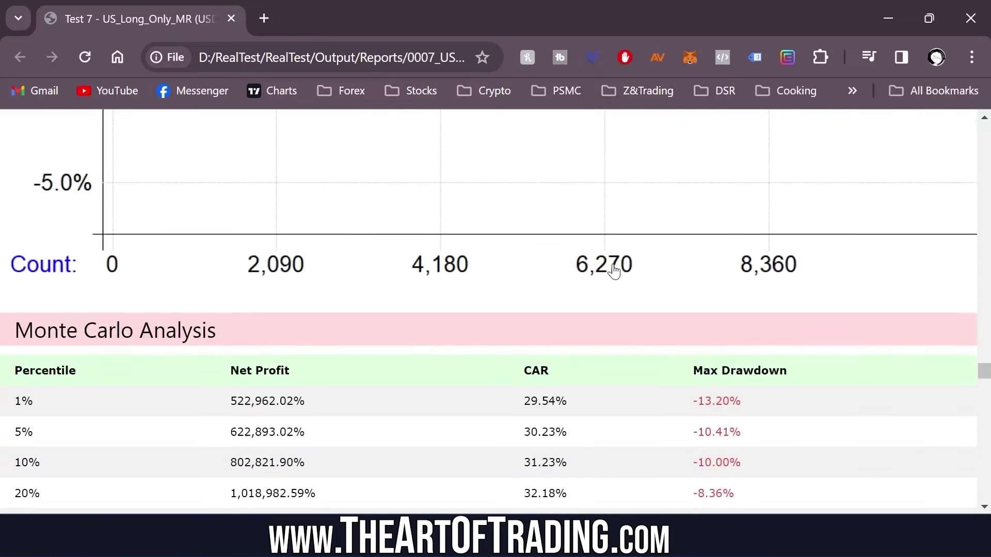
scroll(613, 272, "down", 16)
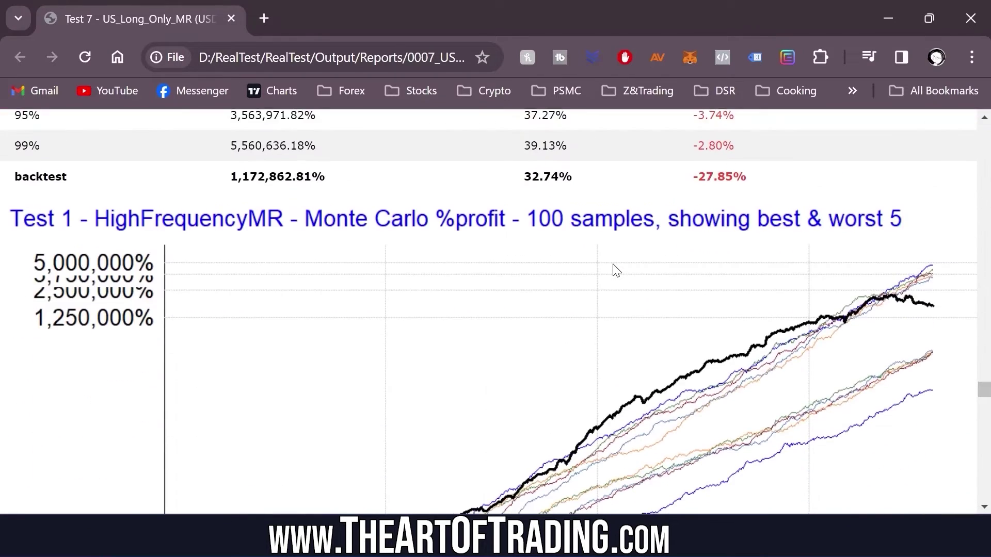
scroll(614, 269, "down", 4)
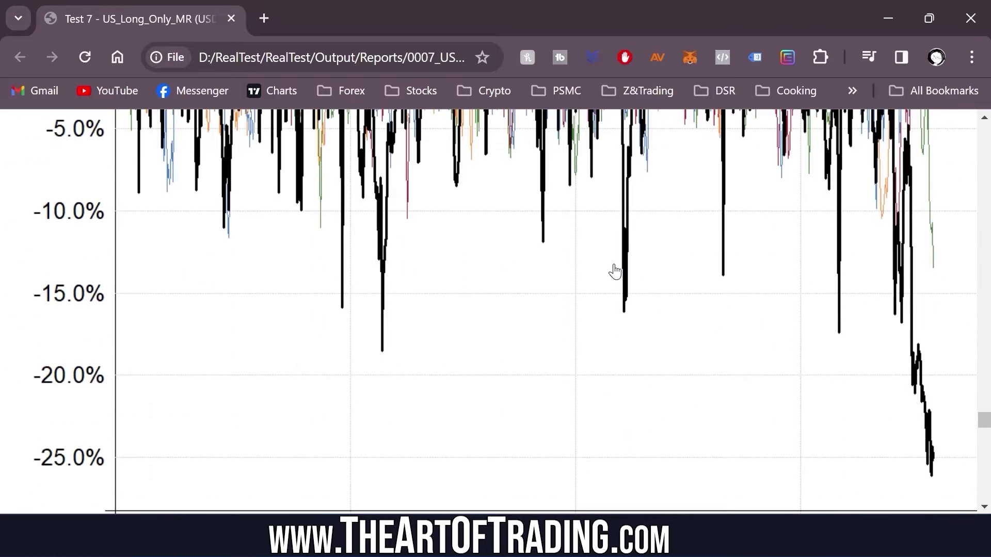
scroll(611, 271, "down", 1)
scroll(723, 289, "down", 7)
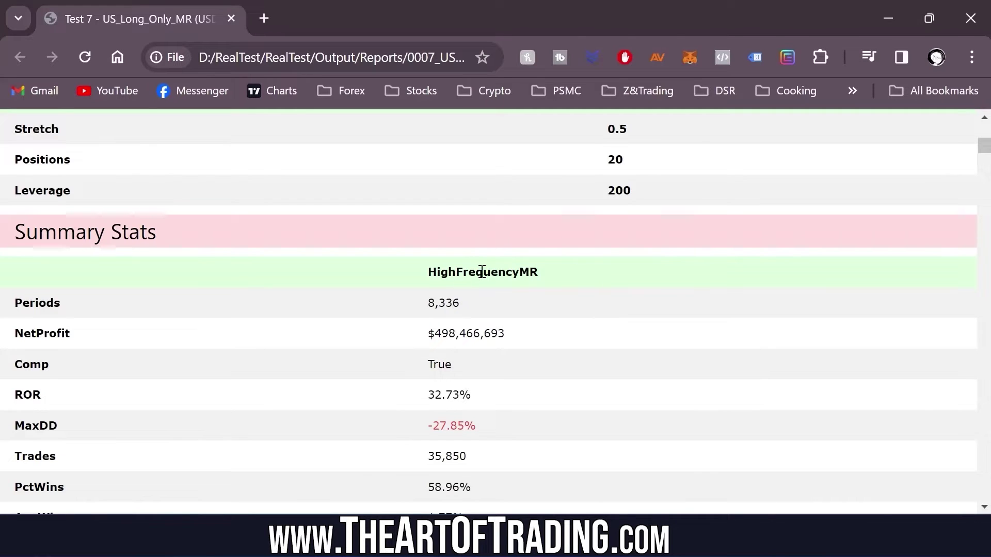
scroll(579, 249, "down", 3)
scroll(579, 249, "up", 2)
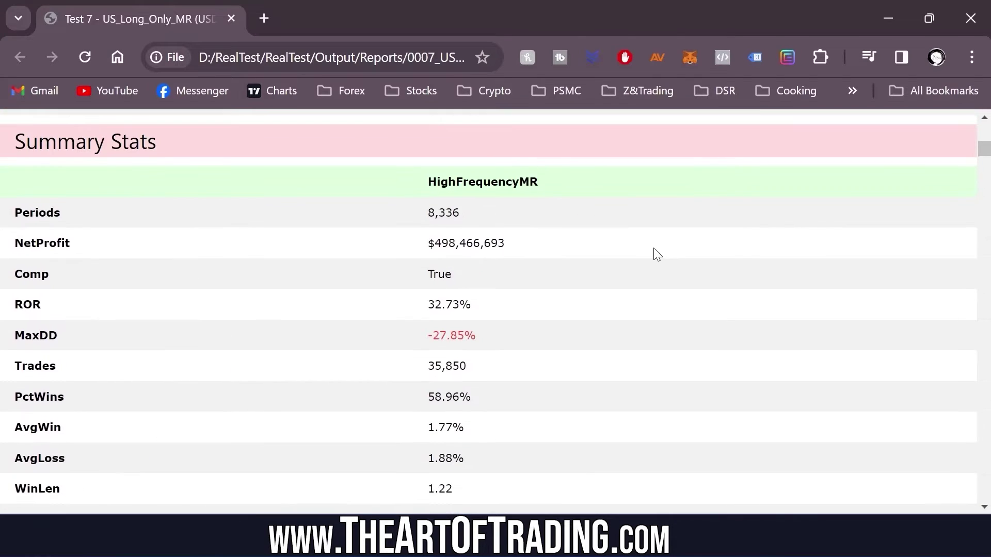
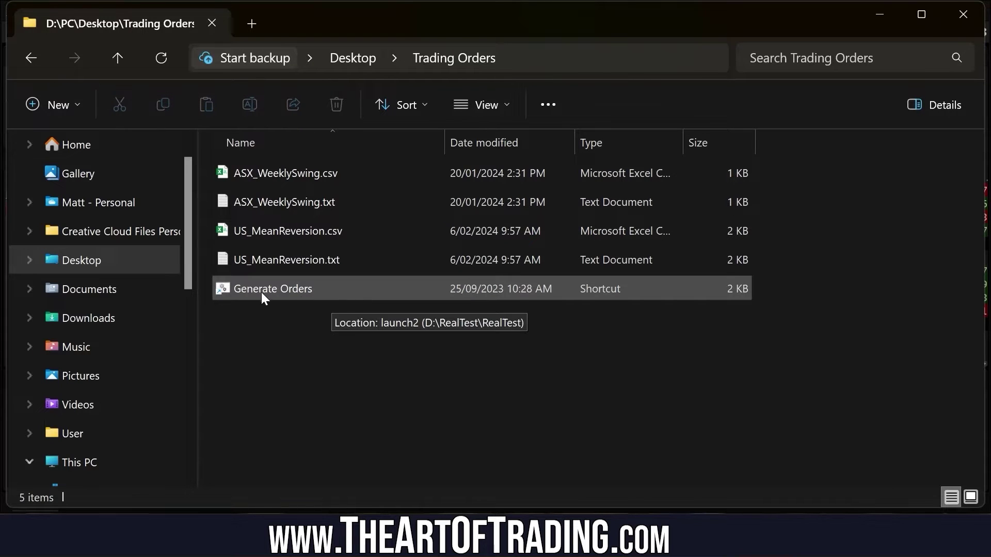
Run the Generate Orders shortcut in the Trading Orders folder and dismiss its console once order generation finishes.
double_click(289, 290)
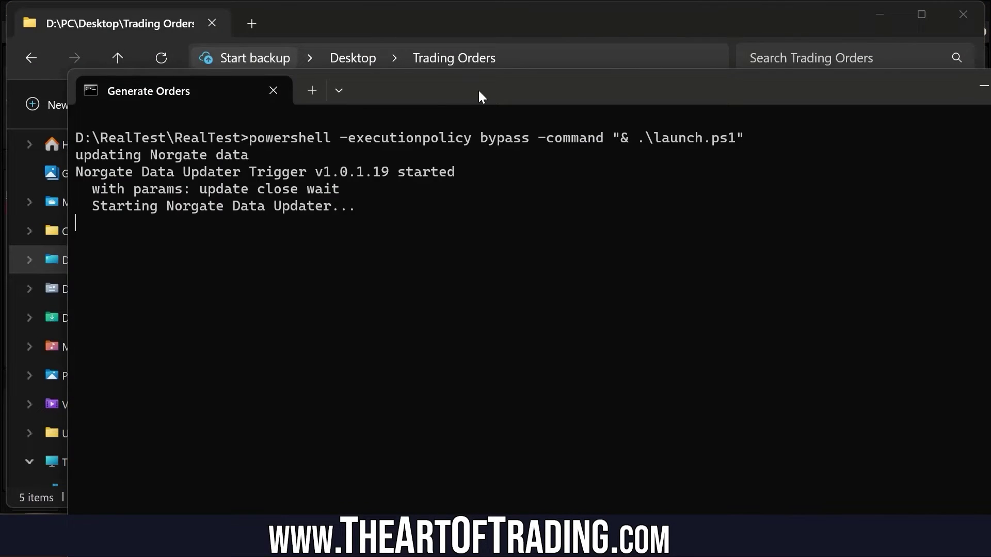
double_click(479, 91)
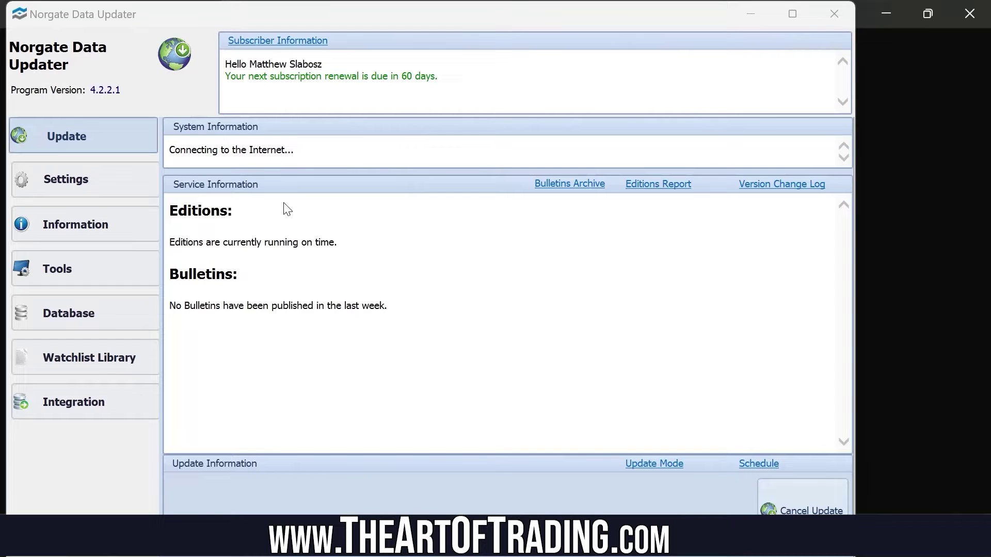
left_click(793, 13)
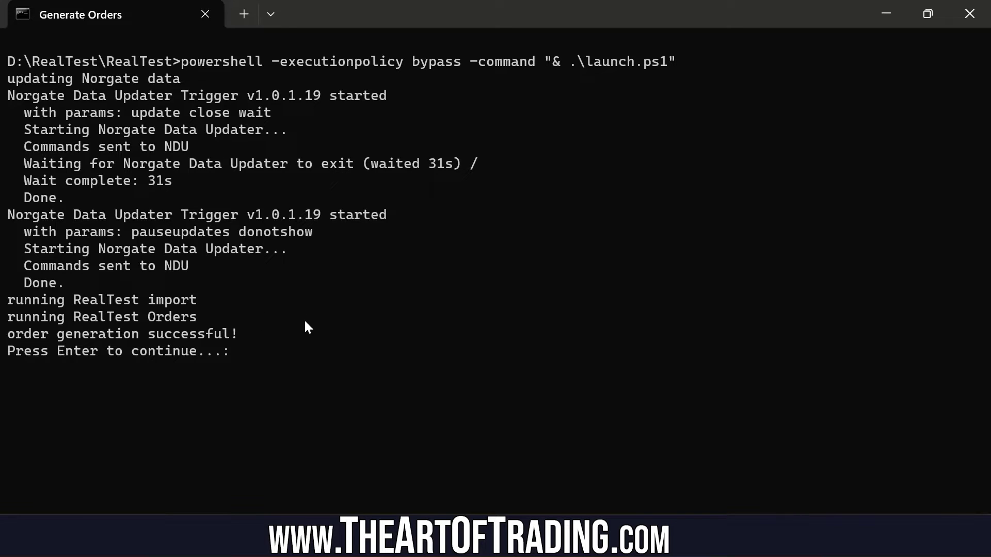
key("Return")
key("Return")
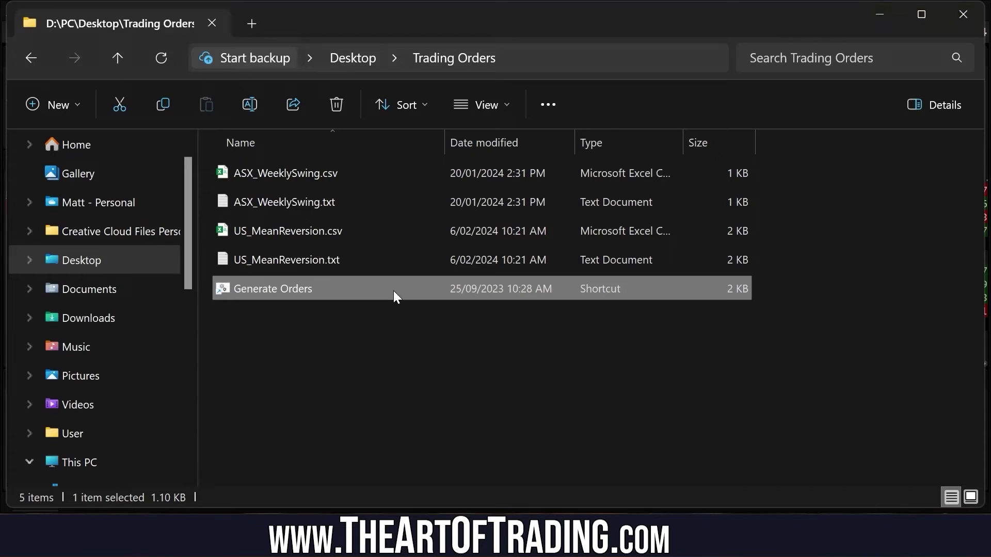
Open US_MeanReversion.csv from the Trading Orders folder in Excel and look through its order list.
left_click(427, 349)
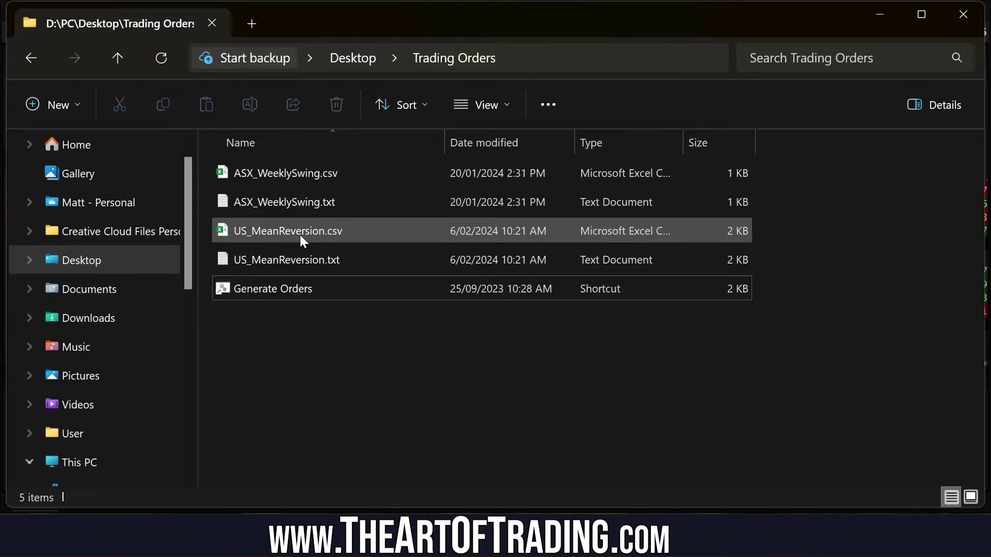
double_click(264, 231)
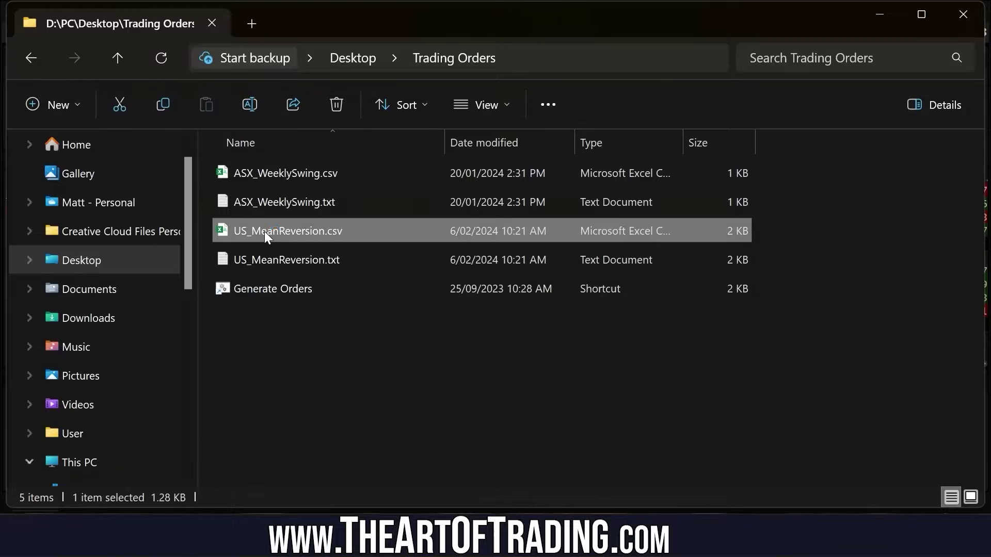
scroll(258, 290, "down", 5)
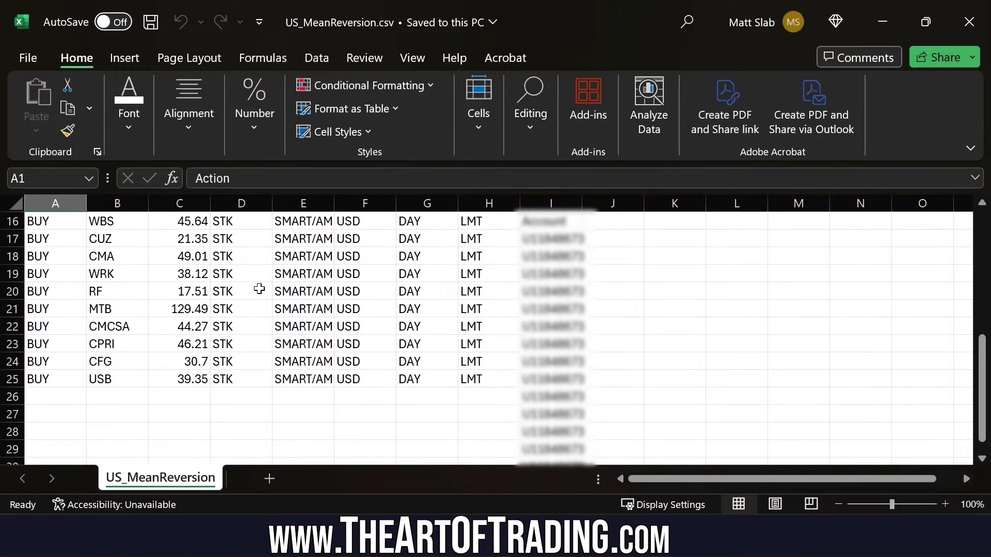
scroll(258, 287, "up", 5)
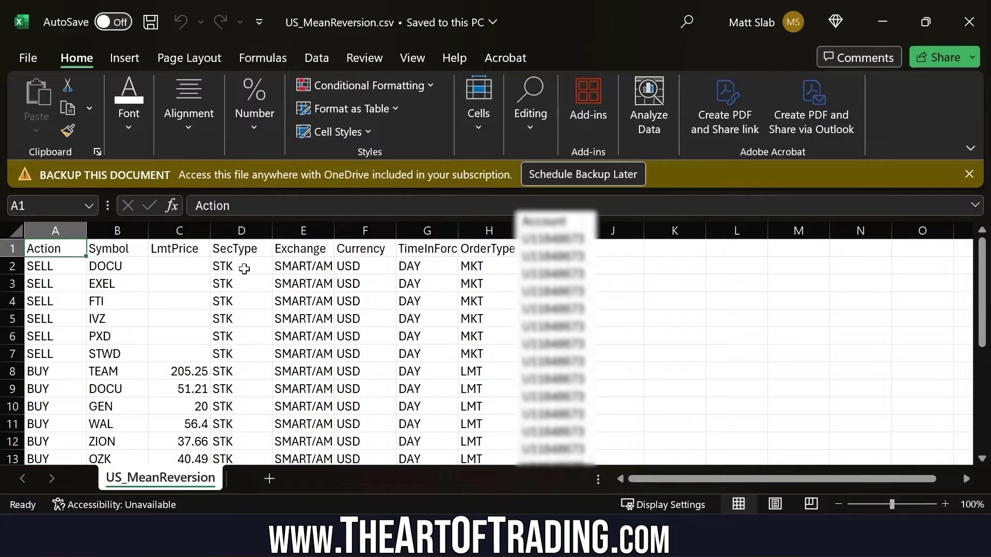
scroll(243, 289, "down", 1)
scroll(248, 299, "down", 4)
scroll(412, 261, "up", 5)
Highlight the sell order symbols in B2:B7, and then all the buy orders in A8:I25.
left_click_drag(106, 239, 124, 327)
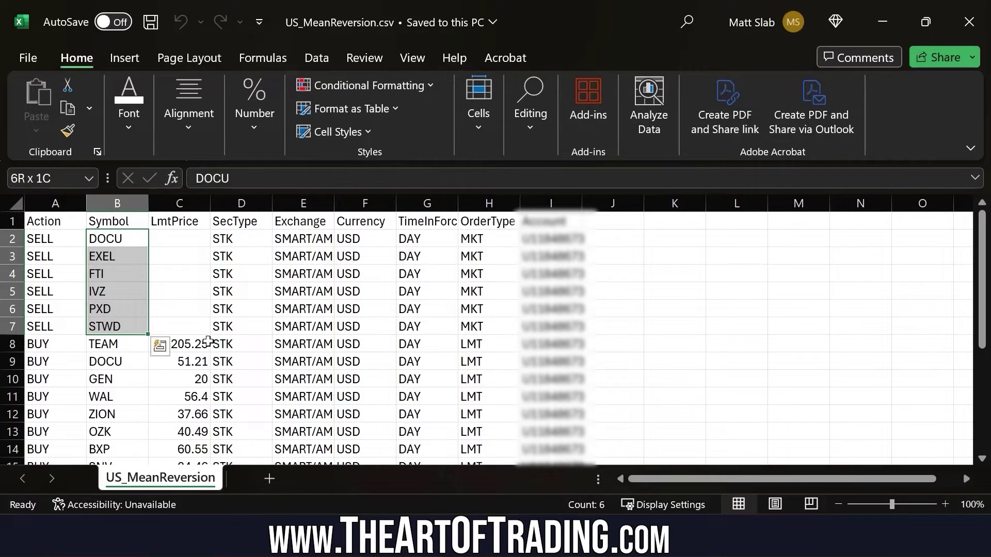
left_click(41, 346)
scroll(78, 368, "down", 2)
scroll(78, 368, "down", 2)
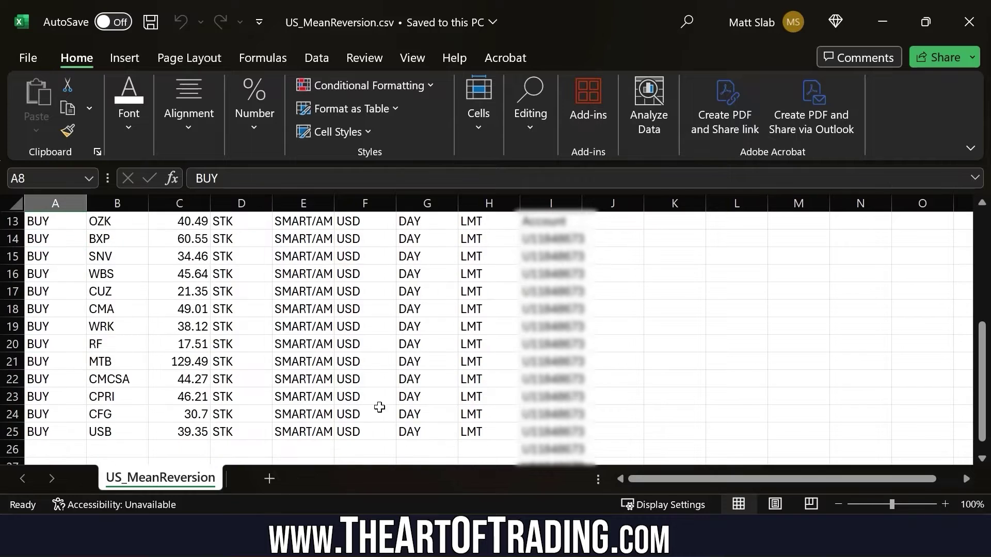
left_click(552, 431, "shift")
scroll(222, 359, "up", 4)
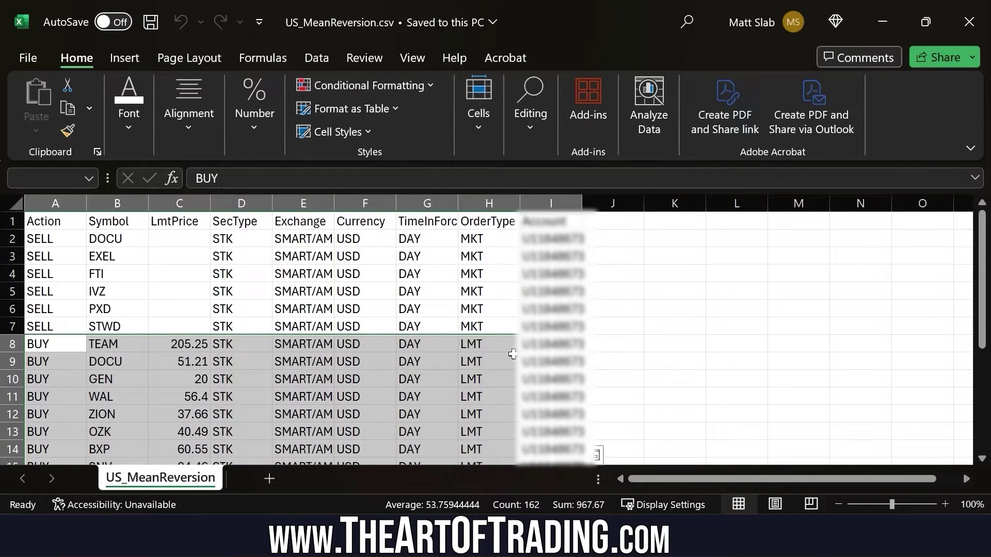
Highlight the sell orders in A2:B7, then switch to Interactive Brokers Trader Workstation and submit a market order closing the DOCU position.
left_click_drag(62, 236, 120, 326)
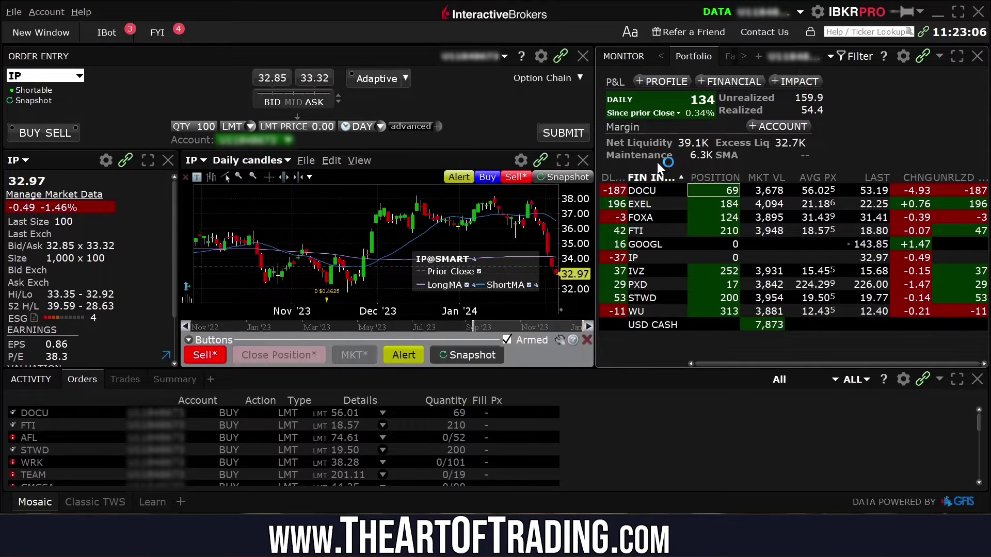
left_click(651, 190)
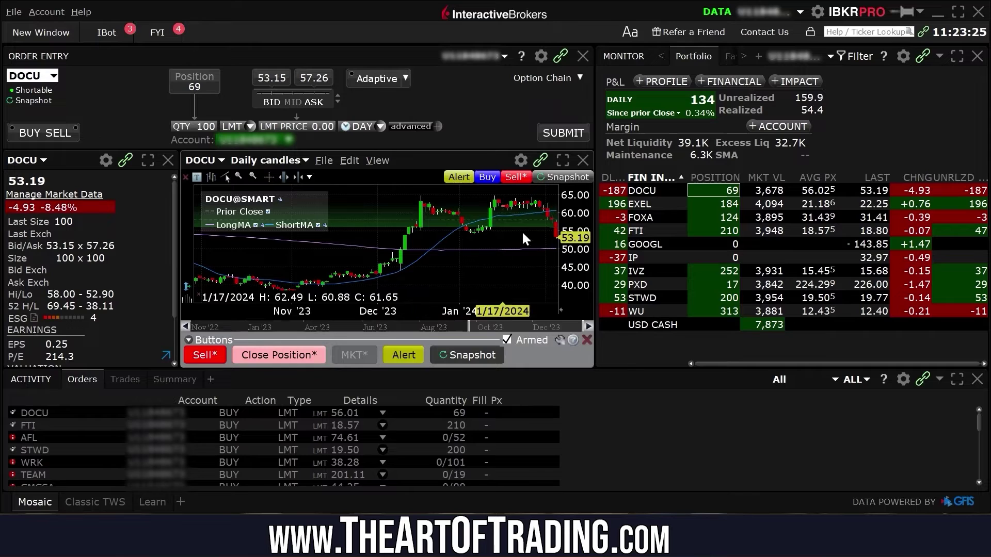
left_click(642, 191)
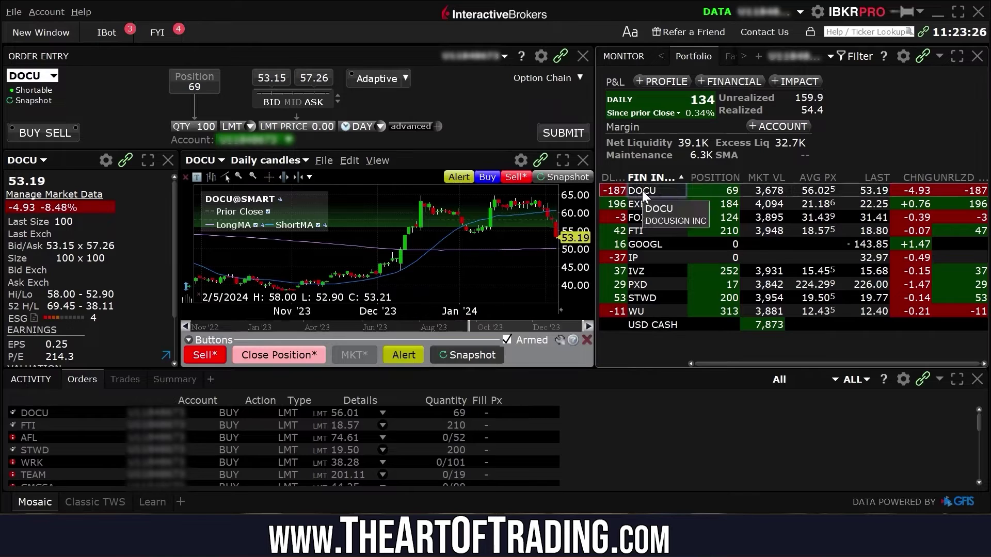
left_click(287, 354)
left_click(343, 355)
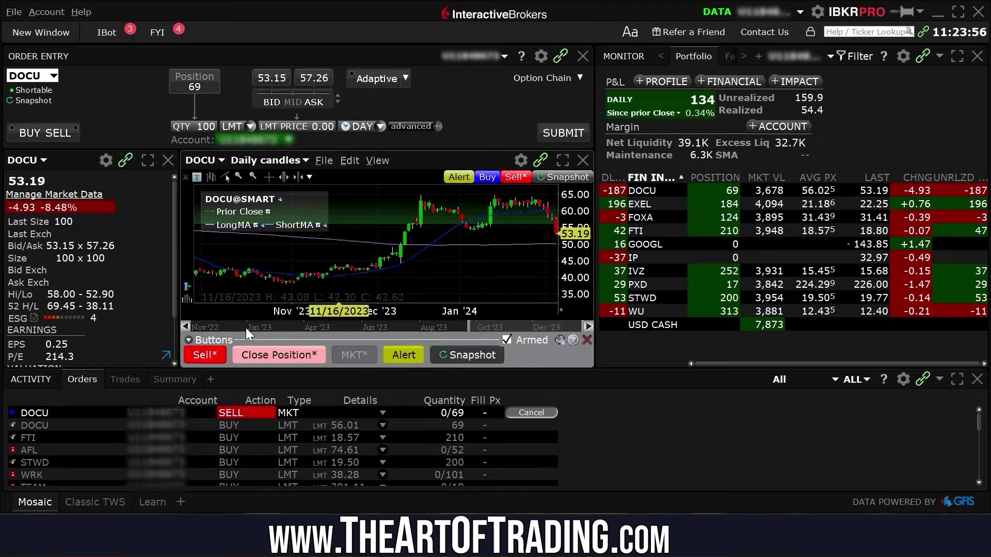
left_click(700, 261)
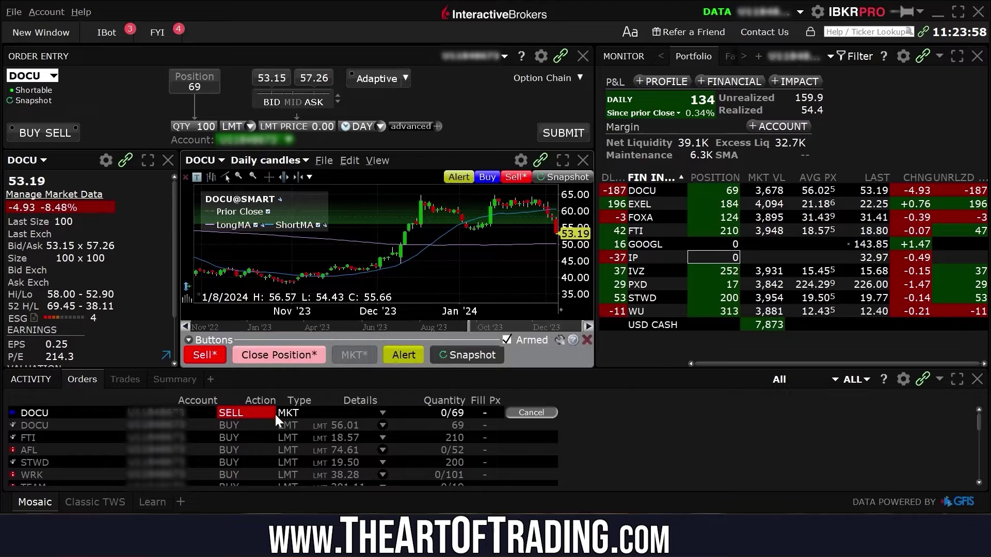
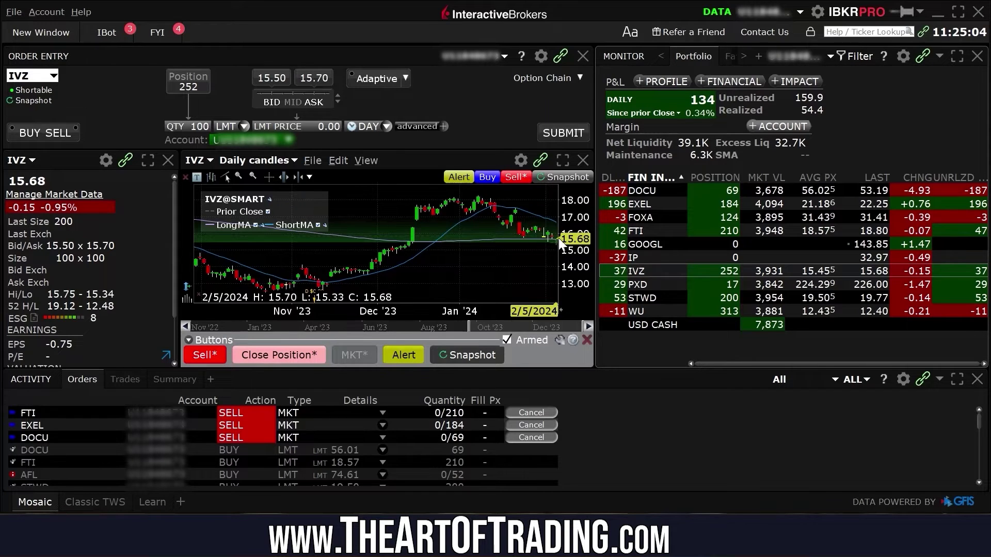
Submit market sell orders closing the IVZ and PXD positions, checking PXD's recent daily candles before placing its order.
left_click(294, 355)
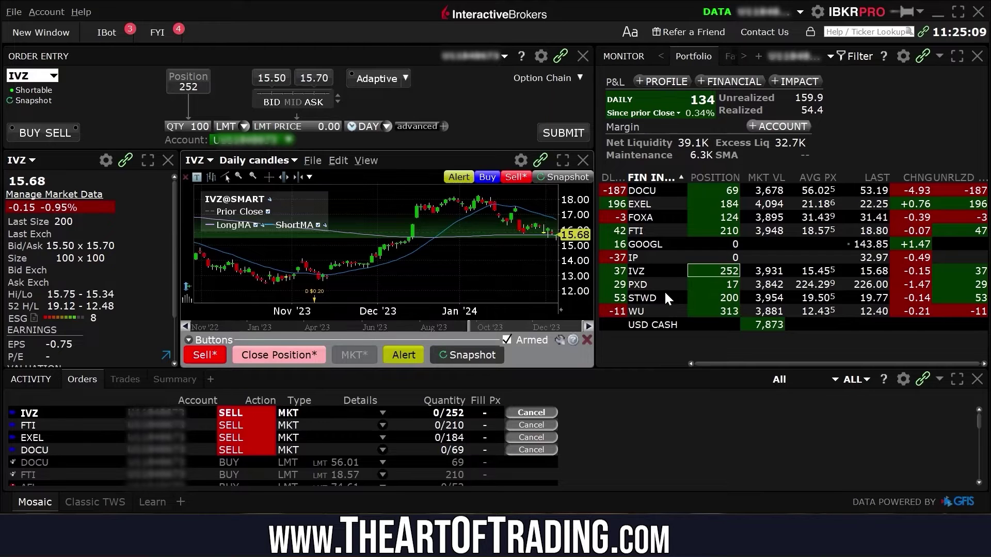
left_click(648, 284)
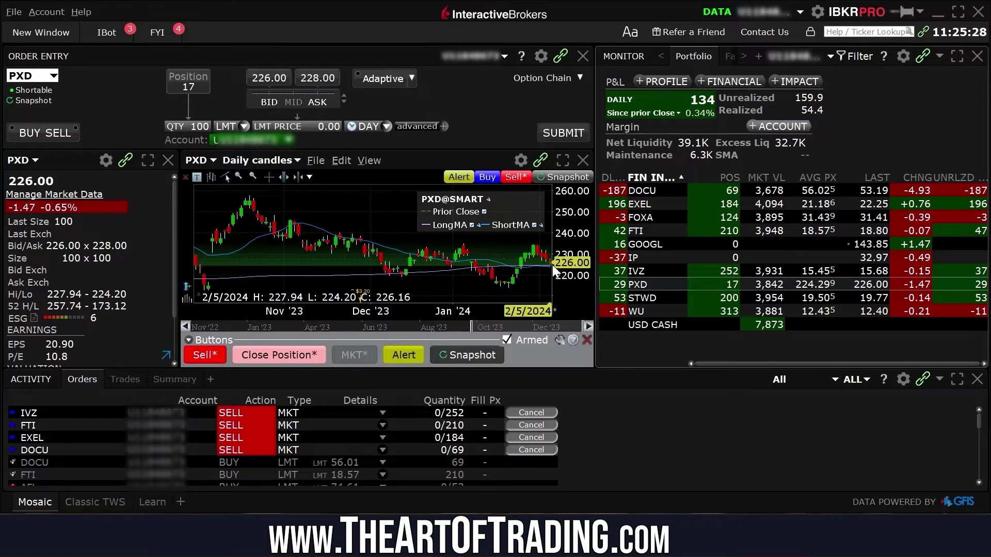
scroll(544, 268, "up", 3)
scroll(543, 268, "up", 5)
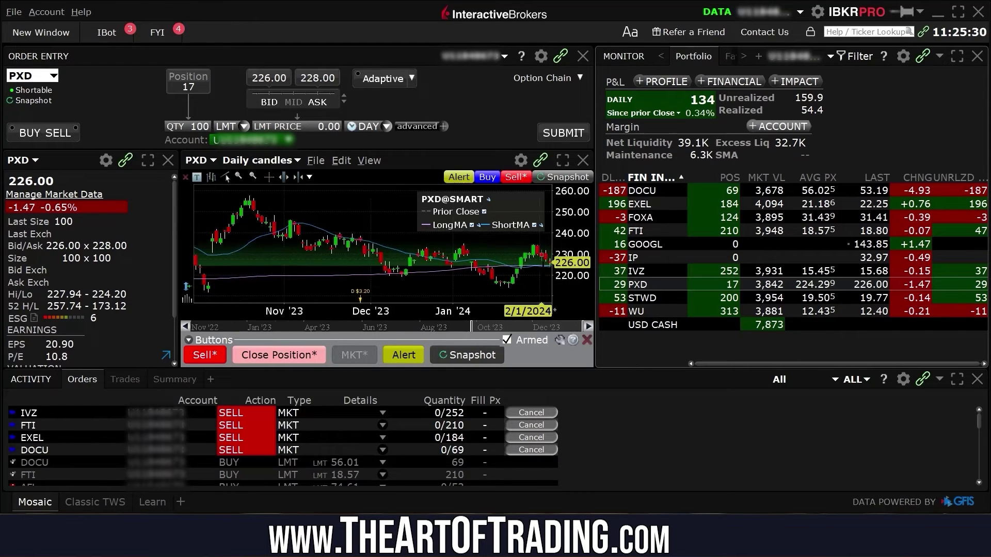
scroll(544, 242, "down", 1)
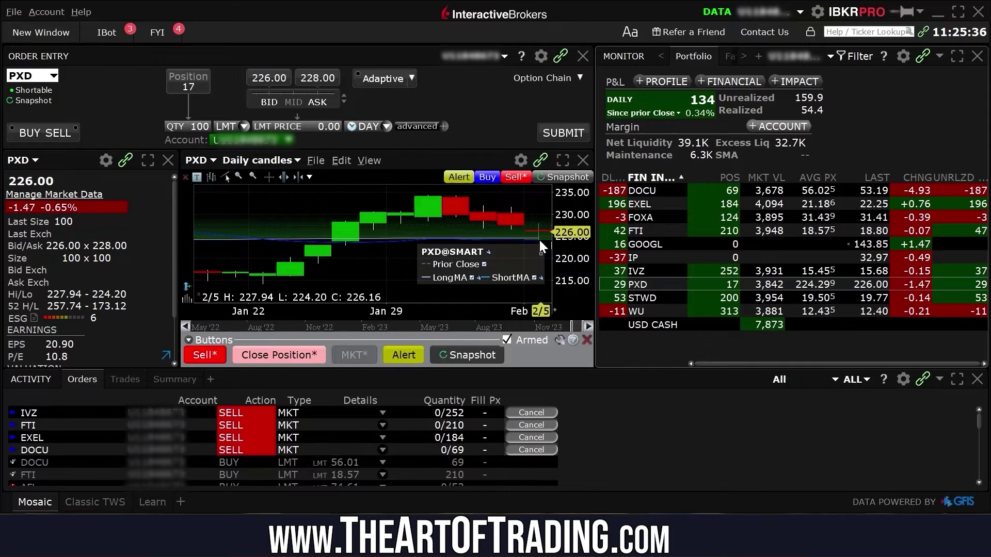
scroll(539, 238, "up", 2)
scroll(531, 238, "up", 3)
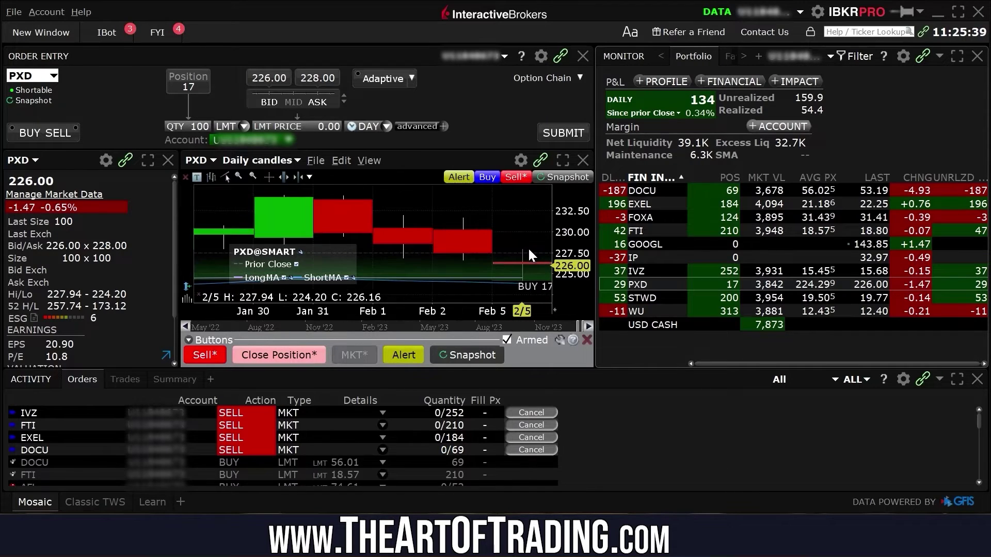
scroll(521, 283, "up", 1)
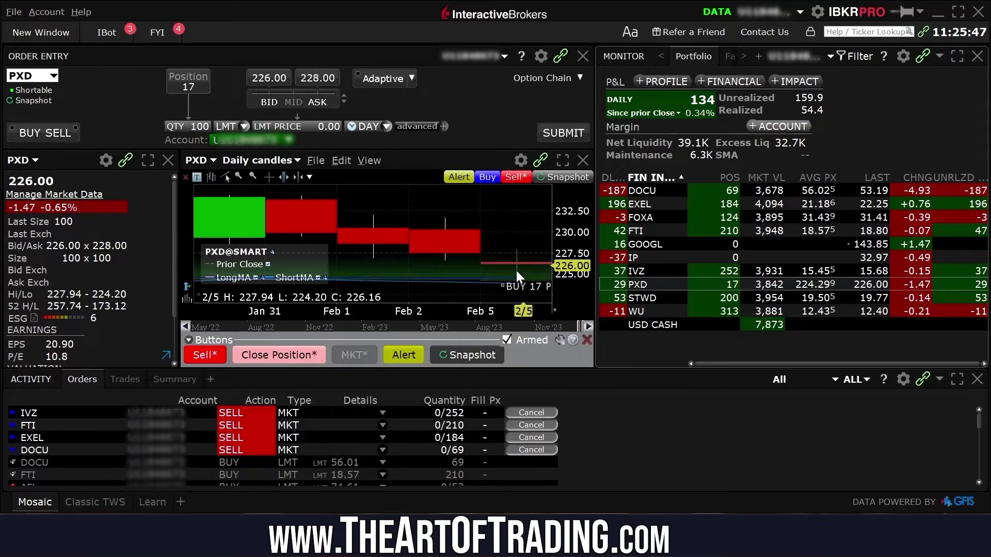
scroll(518, 267, "down", 1)
scroll(513, 241, "down", 5)
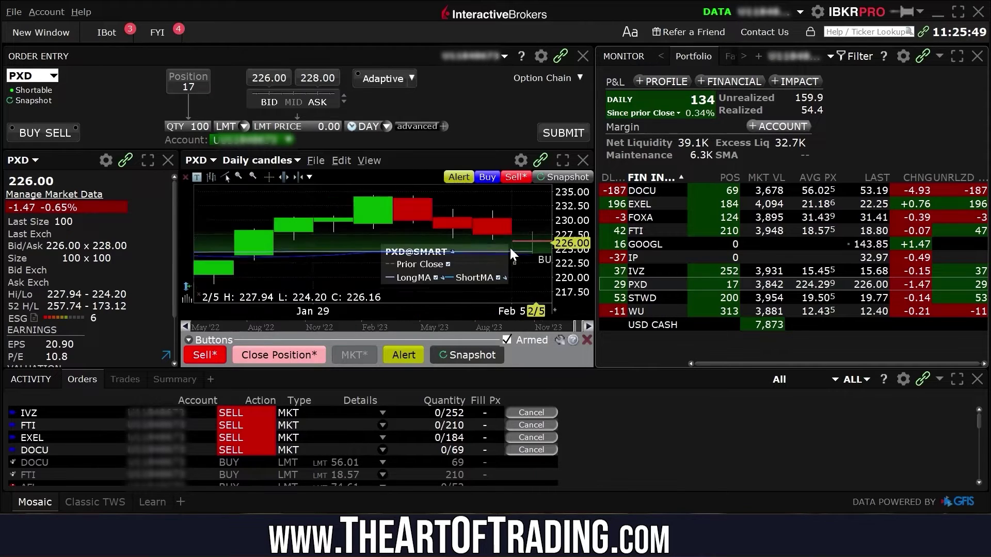
scroll(517, 240, "down", 5)
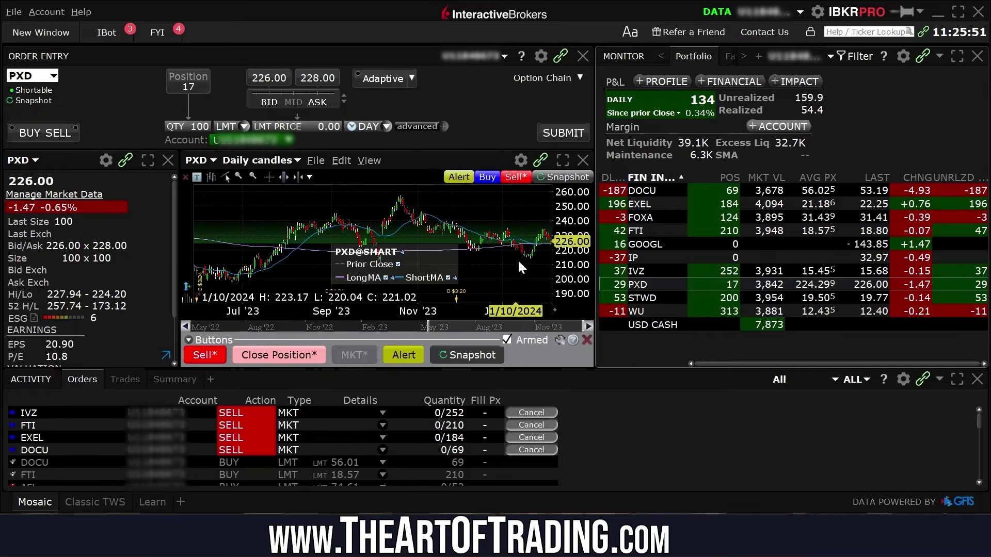
scroll(532, 255, "up", 1)
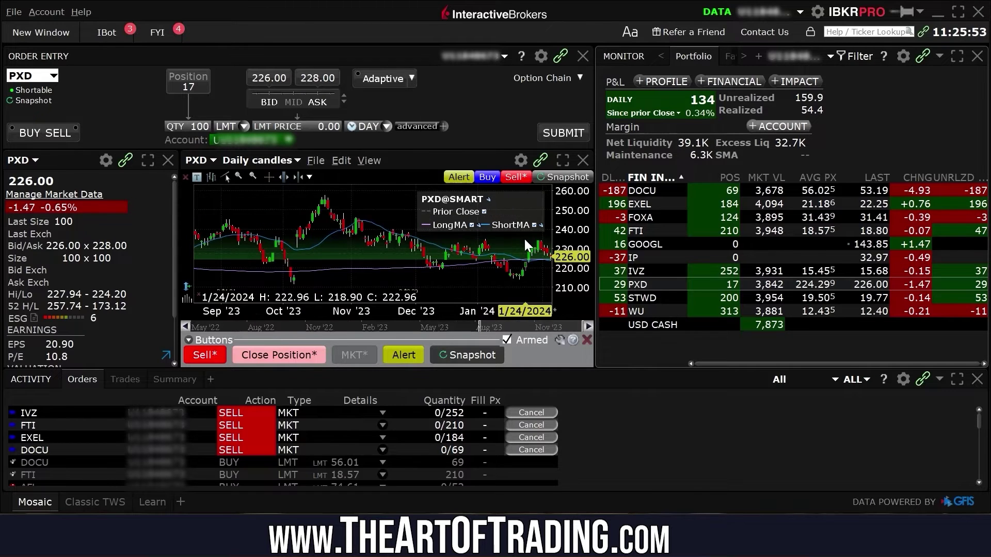
left_click(293, 355)
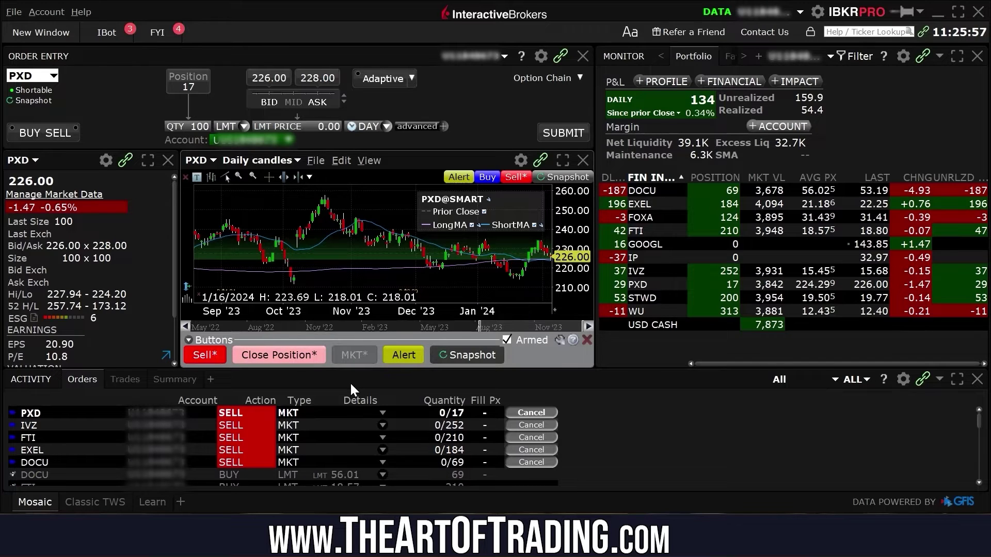
Bring up the STWD position from the portfolio and close it with a market sell order.
left_click(646, 297)
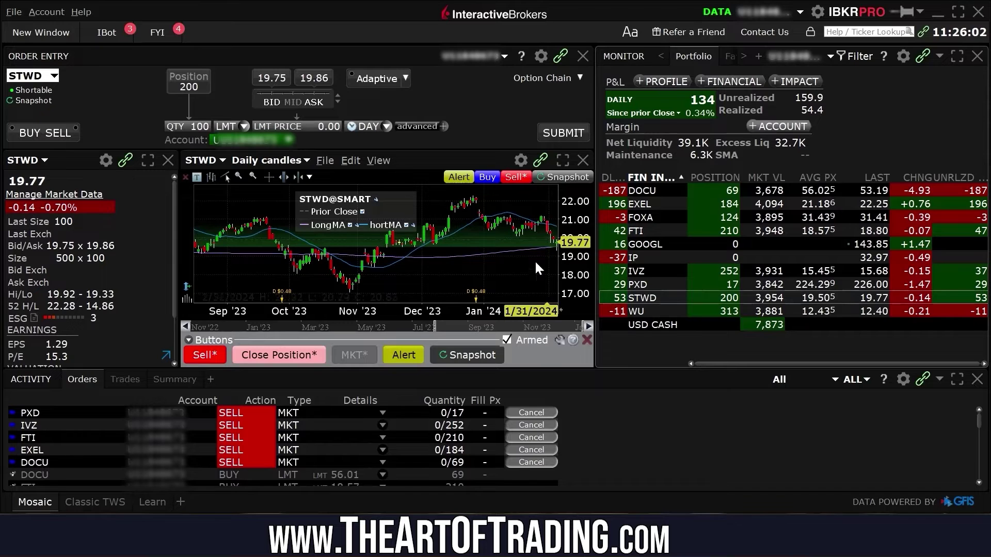
left_click(309, 354)
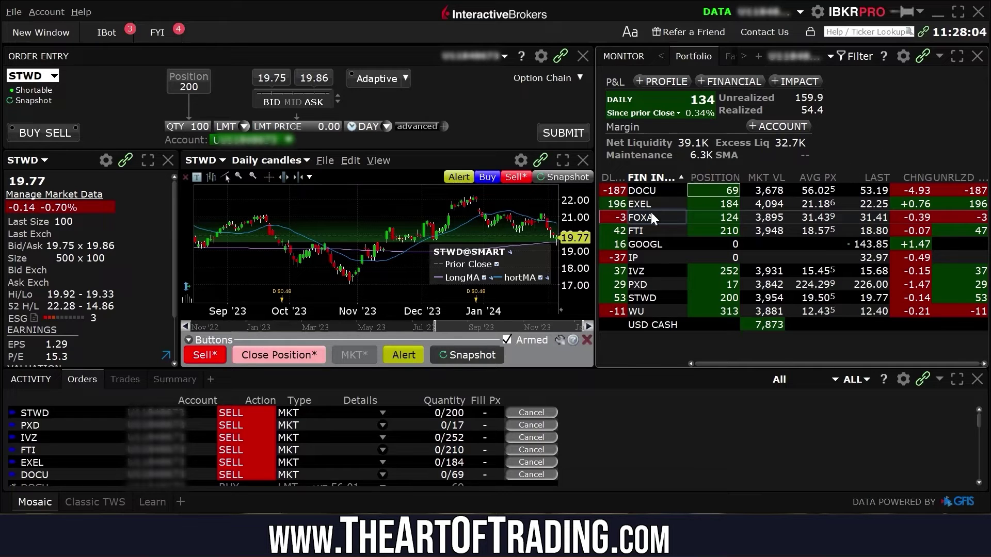
left_click(716, 202)
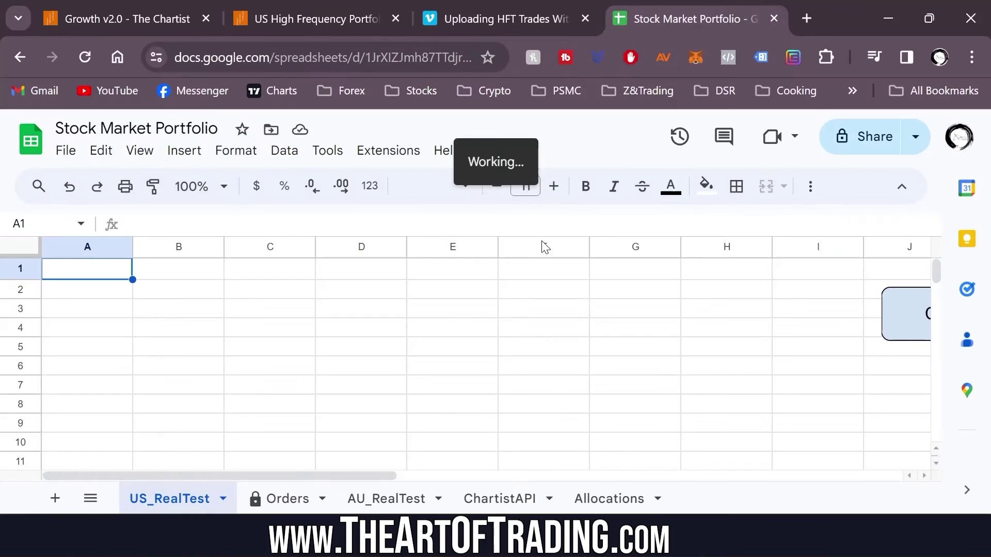
Copy the whole order table from US_MeanReversion.csv in Excel and paste it at A1 of the US_RealTest sheet in Google Sheets.
scroll(294, 332, "down", 1)
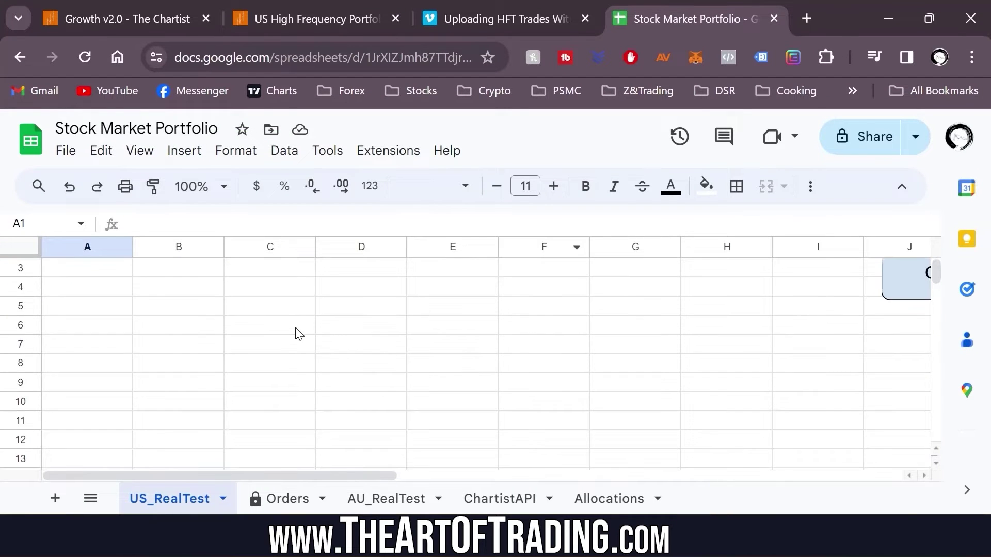
scroll(294, 330, "up", 1)
key("ctrl+minus")
key("ctrl+minus")
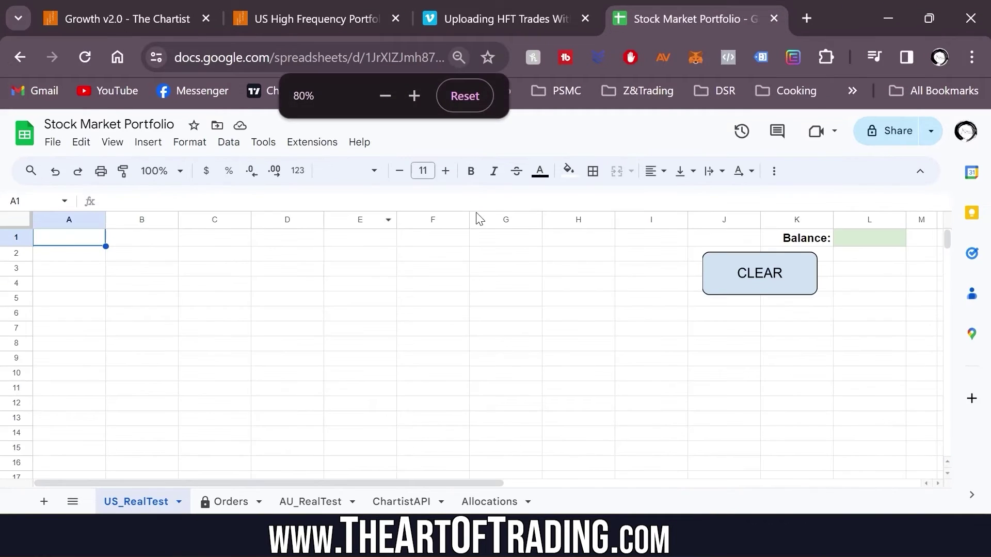
key("ctrl+minus")
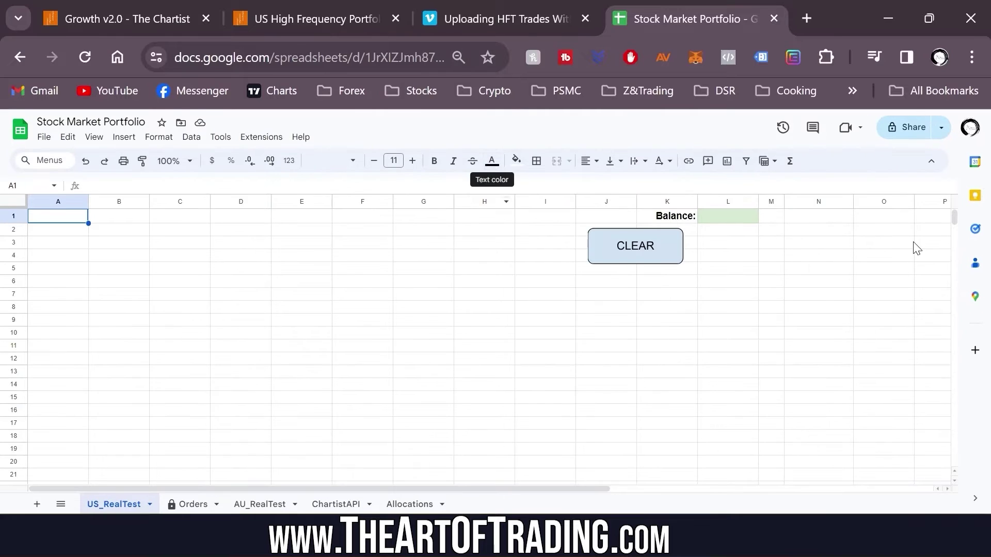
key("alt+Tab")
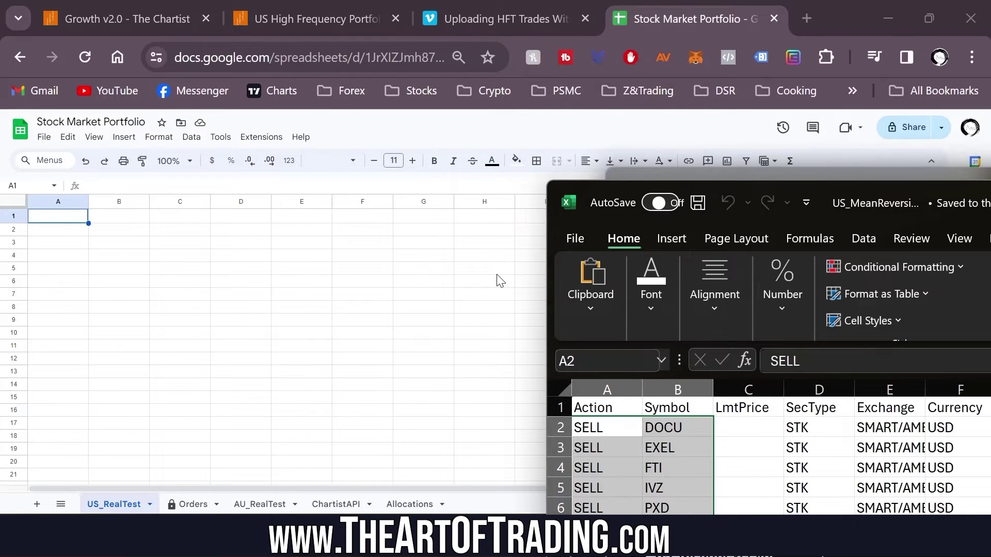
left_click(216, 290)
key("ctrl+a")
key("ctrl+c")
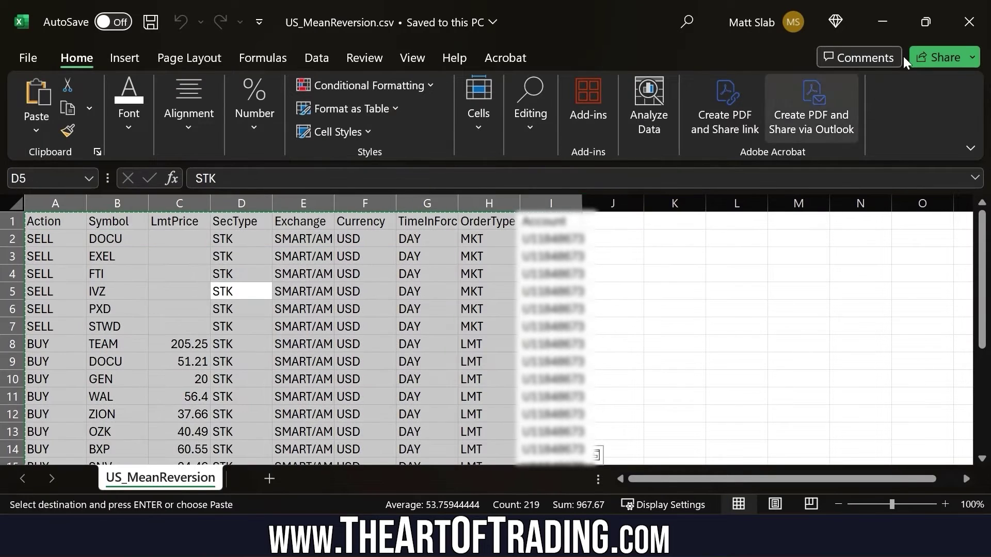
left_click(882, 26)
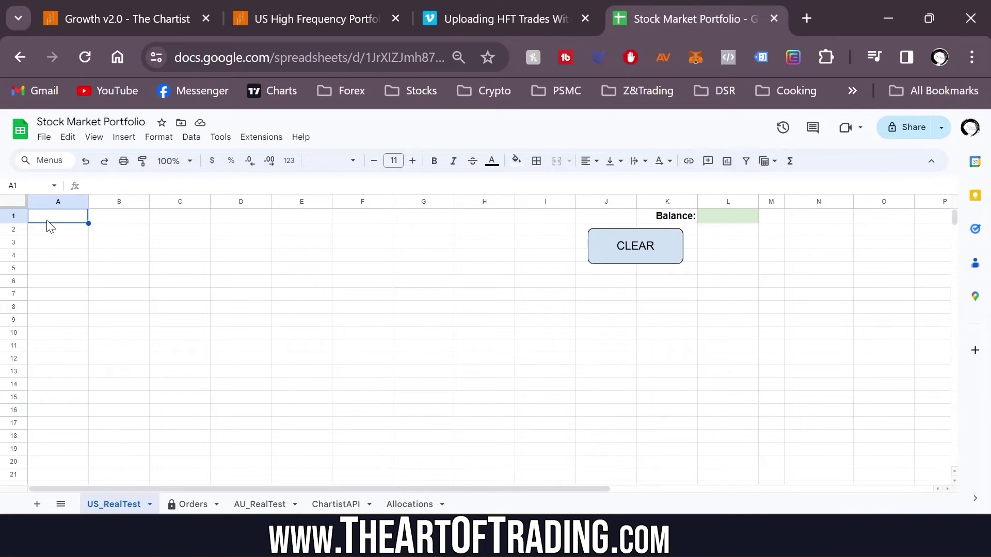
key("ctrl+v")
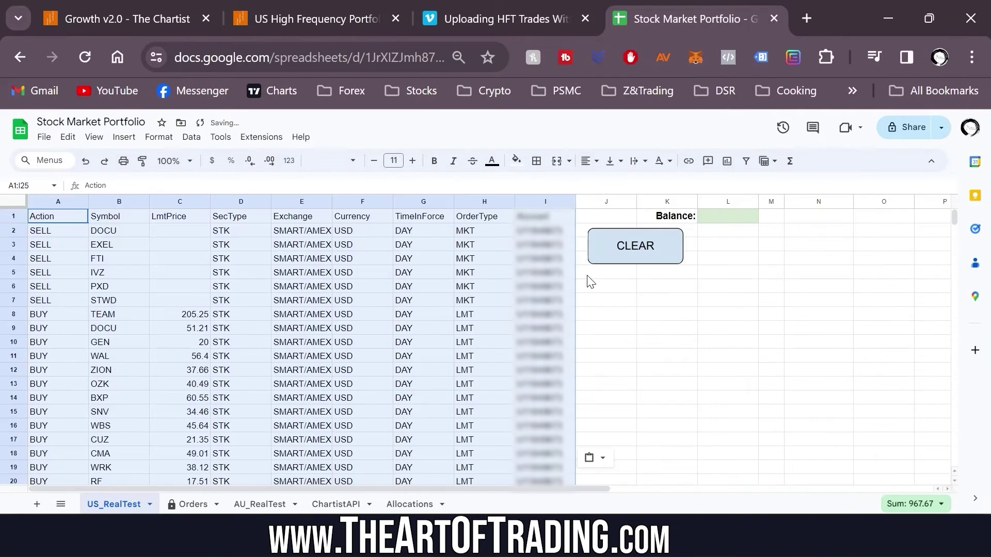
Check the net liquidity in Trader Workstation and enter 39100 as the Balance in L1 of the US_RealTest sheet.
left_click(667, 314)
left_click(717, 216)
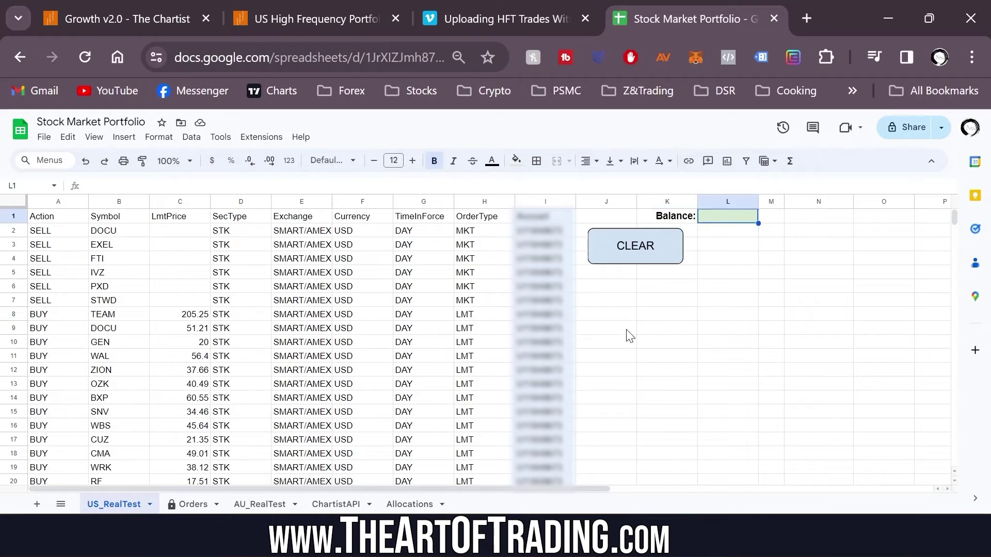
key("alt+Tab")
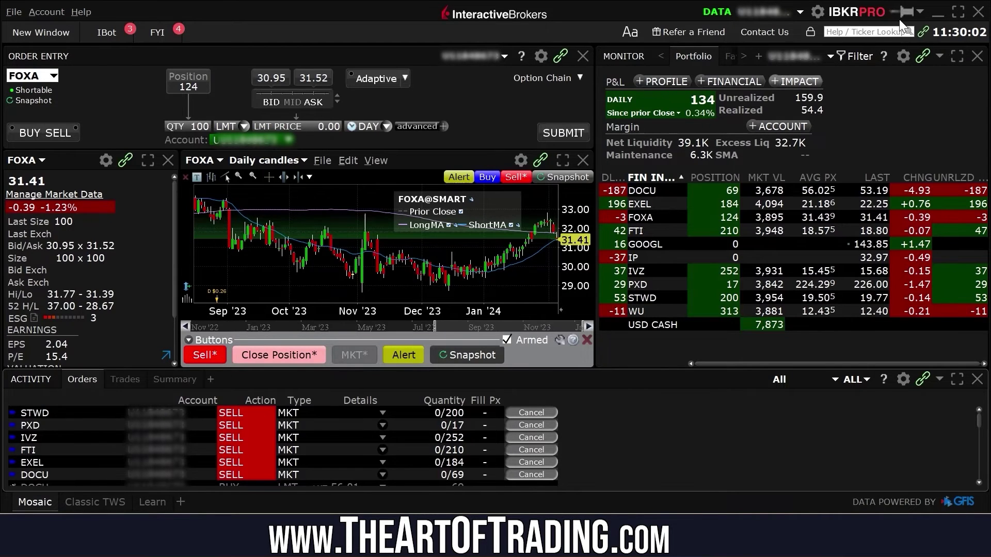
key("alt+Tab")
type("39100")
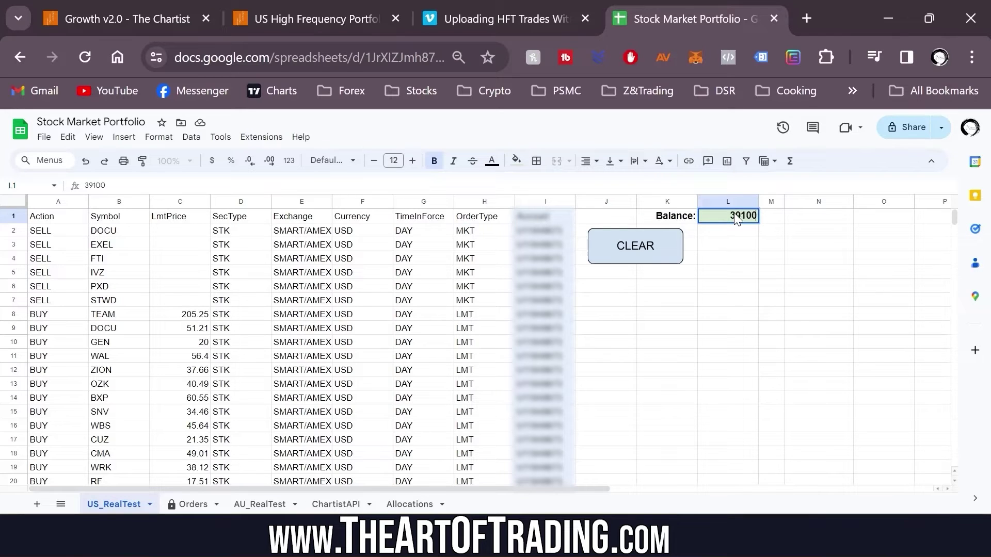
key("Return")
left_click(742, 315)
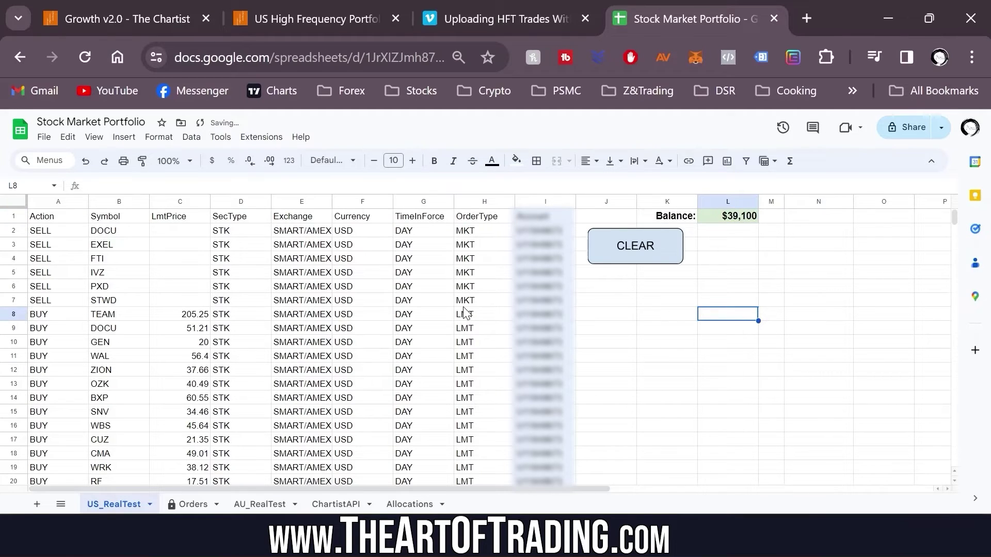
Open the Orders sheet and highlight its Quantity column to review the position sizes of the buy orders.
left_click(192, 505)
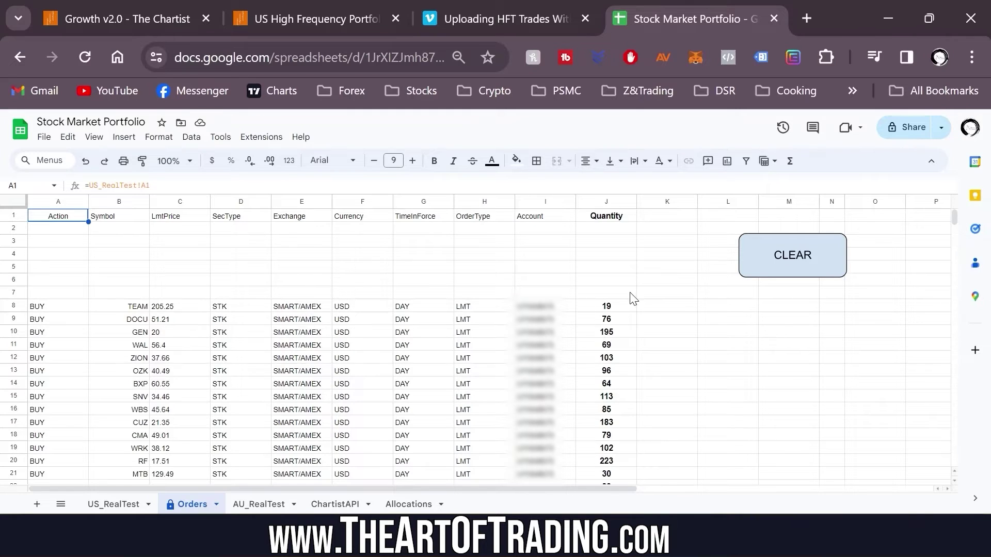
left_click(612, 218)
key("ctrl+space")
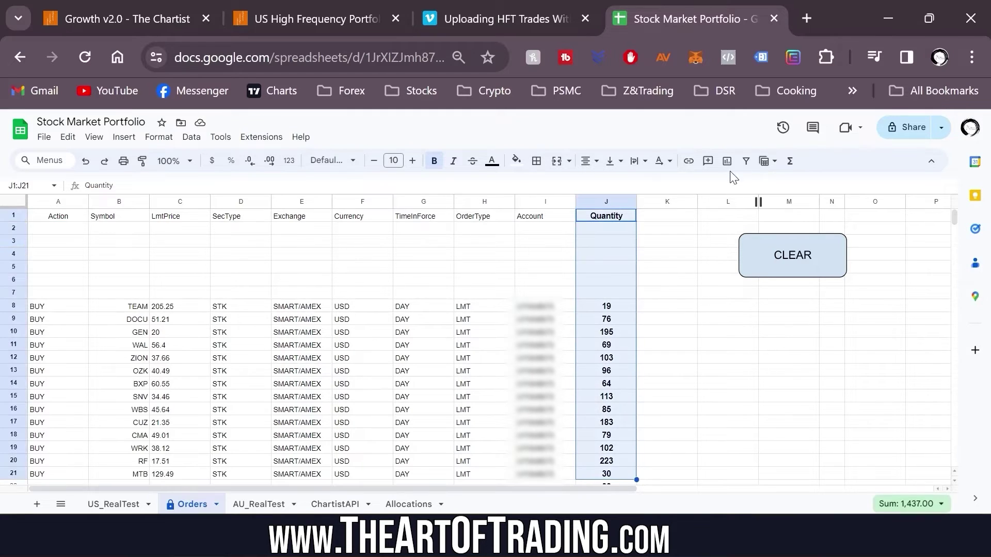
left_click(708, 267)
Download the Orders sheet as a file for use in the broker platform.
left_click(46, 140)
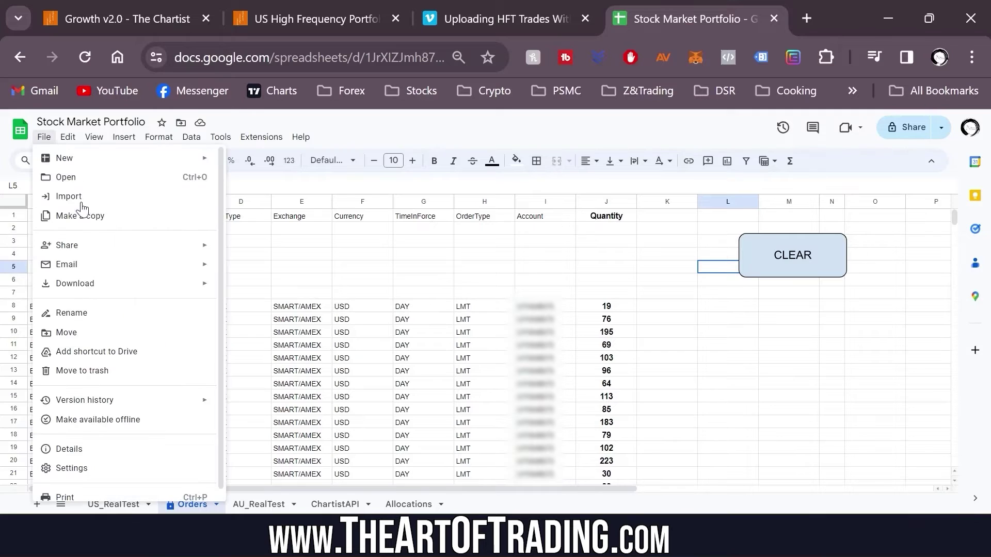
mouse_move(100, 288)
left_click(341, 375)
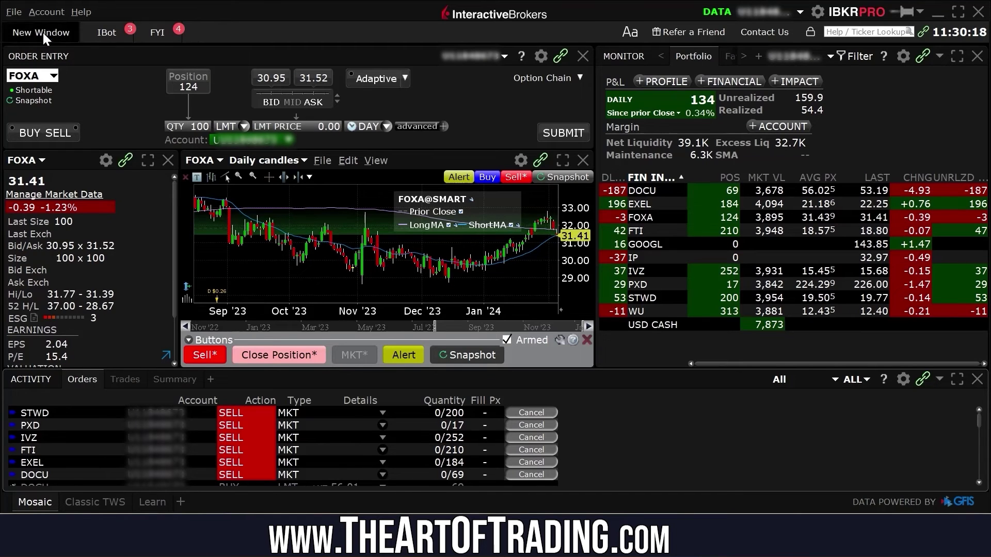
Open a new basket window in Trader Workstation and load the file Stock Market Portfolio - Orders (3).csv.
left_click(42, 32)
left_click(56, 82)
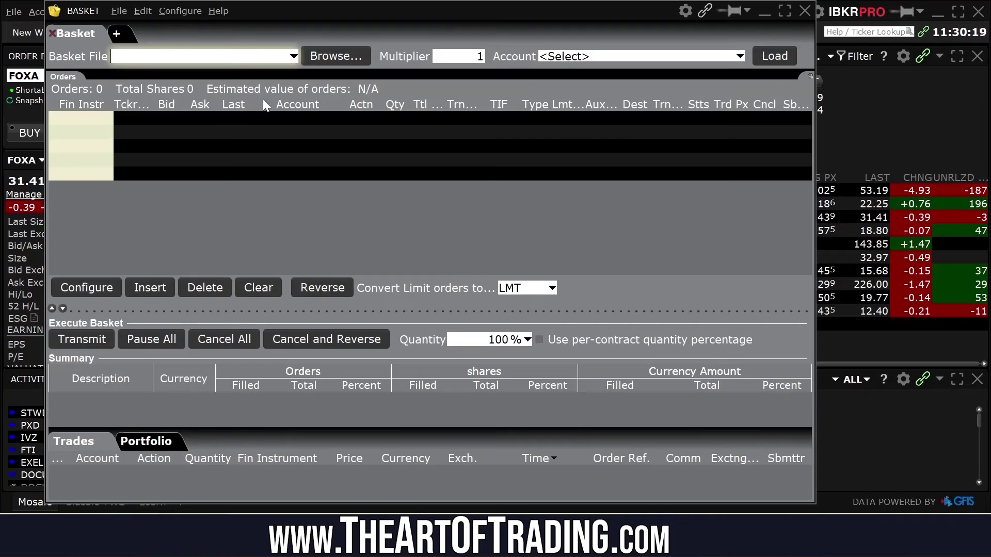
left_click(331, 56)
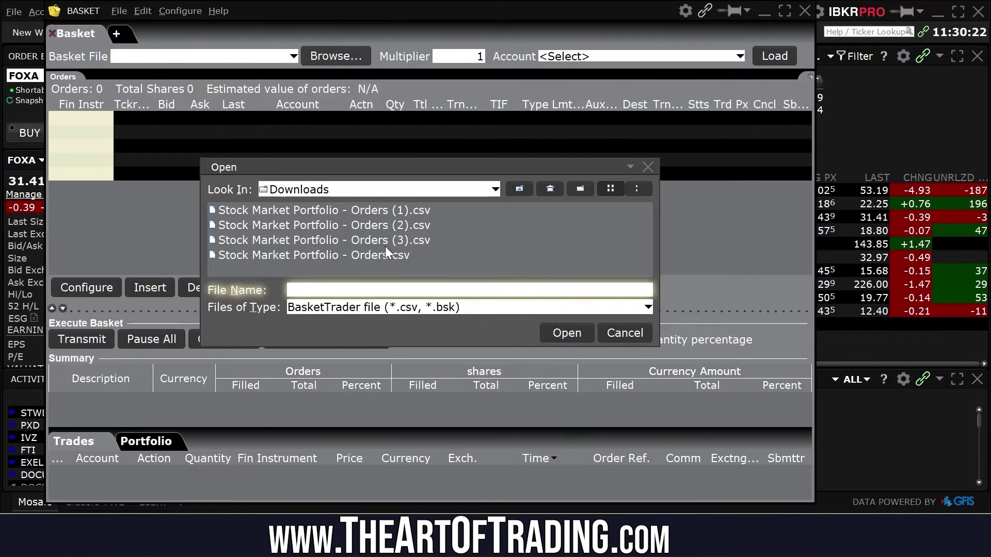
left_click(387, 244)
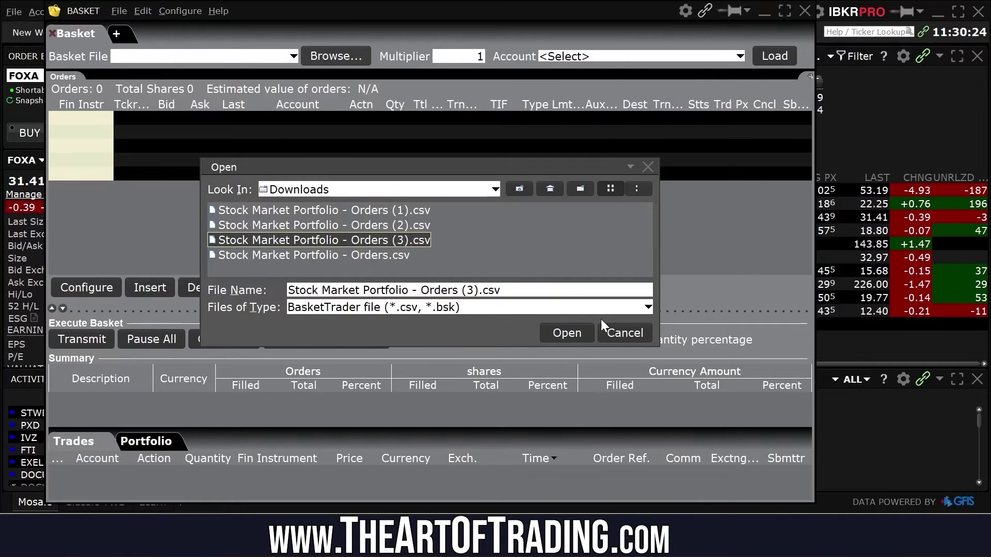
left_click(567, 332)
left_click(426, 317)
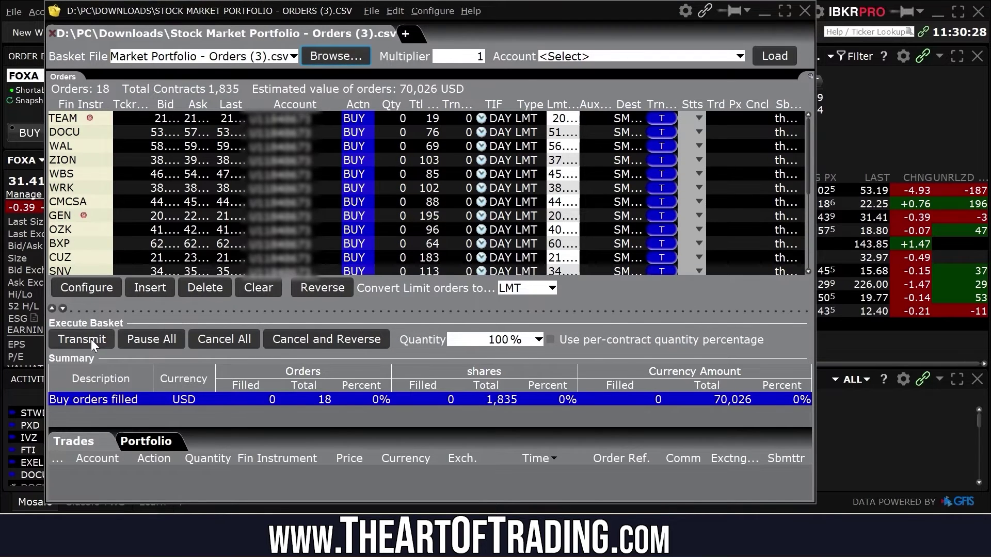
Review the loaded buy limit orders, transmit the whole basket and close the basket window.
scroll(168, 178, "down", 2)
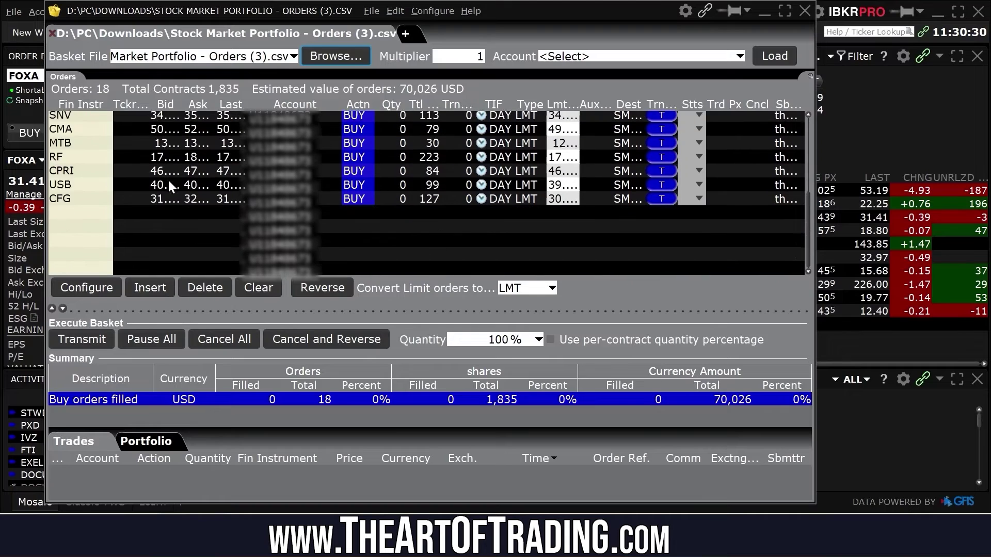
scroll(168, 198, "up", 2)
scroll(233, 166, "down", 2)
scroll(431, 133, "up", 2)
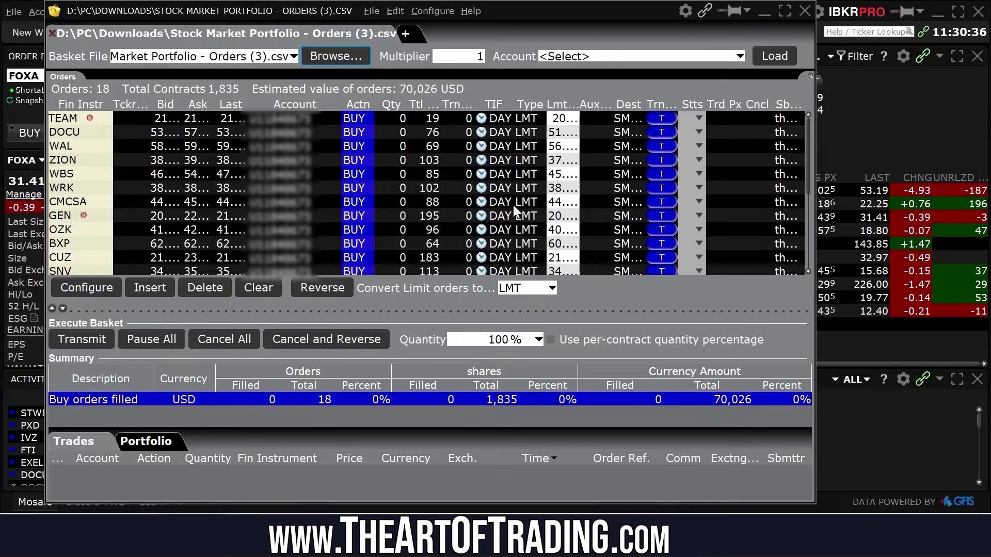
scroll(510, 178, "down", 2)
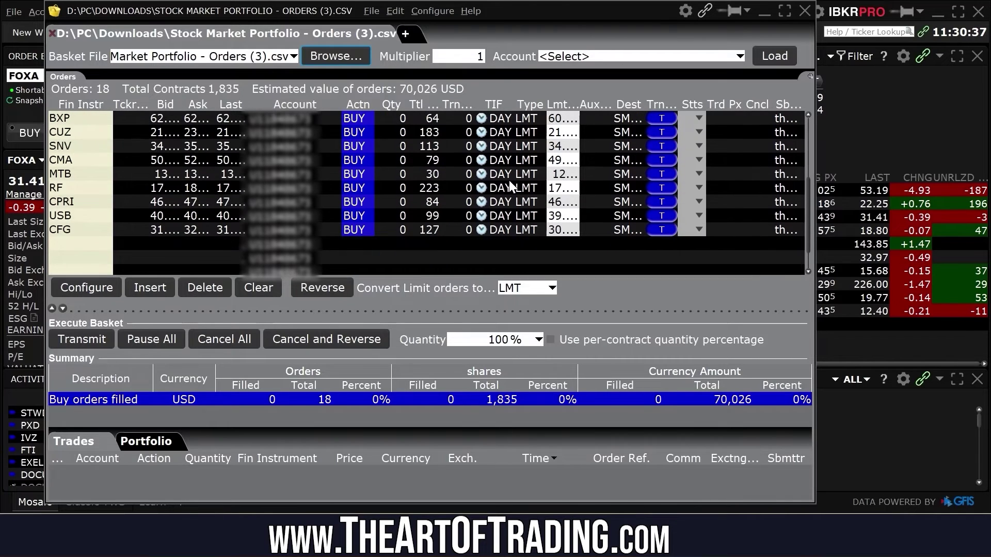
left_click(94, 343)
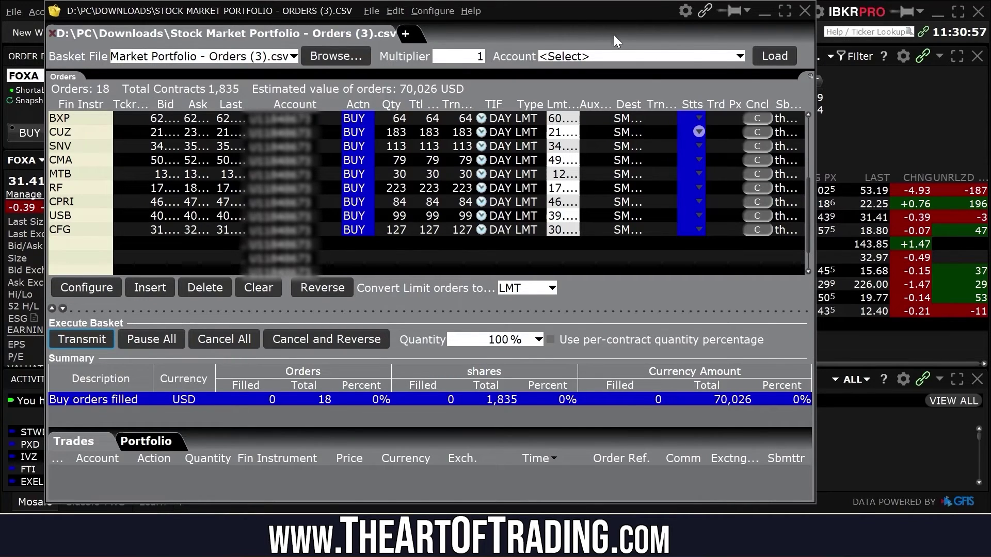
left_click(804, 10)
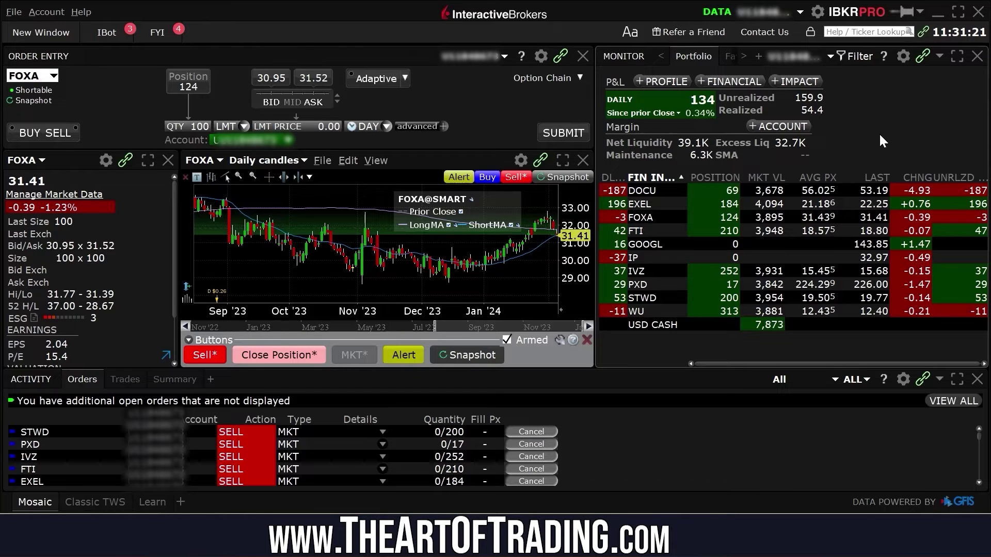
Launch RealTest through the system search and minimize the Norgate Data Updater window.
key("super")
type("realt")
key("Return")
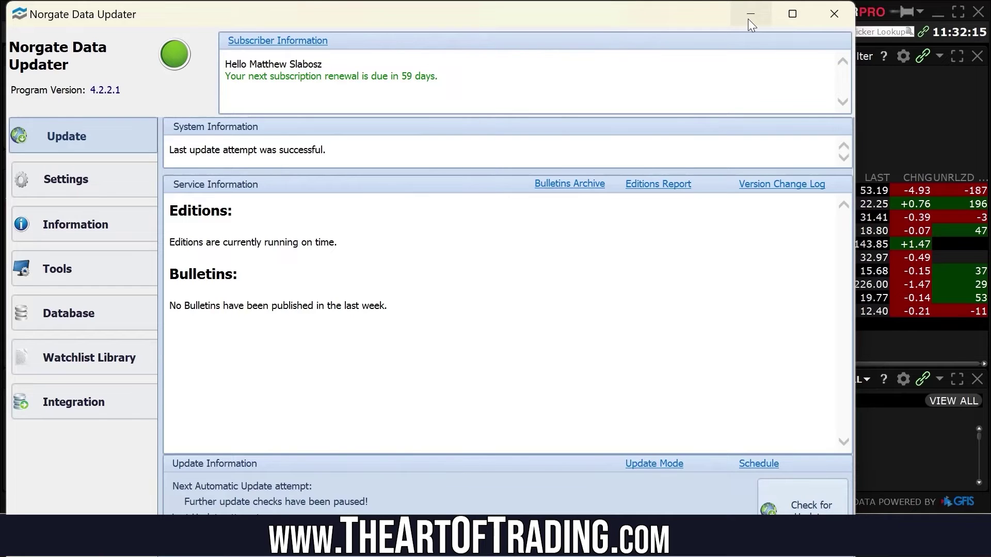
left_click(750, 15)
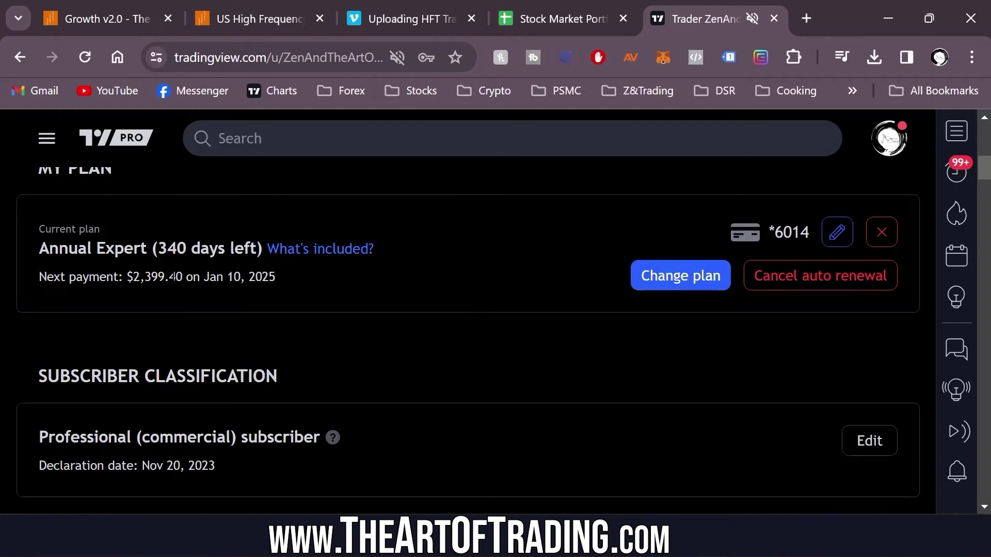
Copy the TradingView plan's next payment amount and search Google for "2,399.40 usd to aud", then close the results page.
left_click_drag(183, 277, 125, 276)
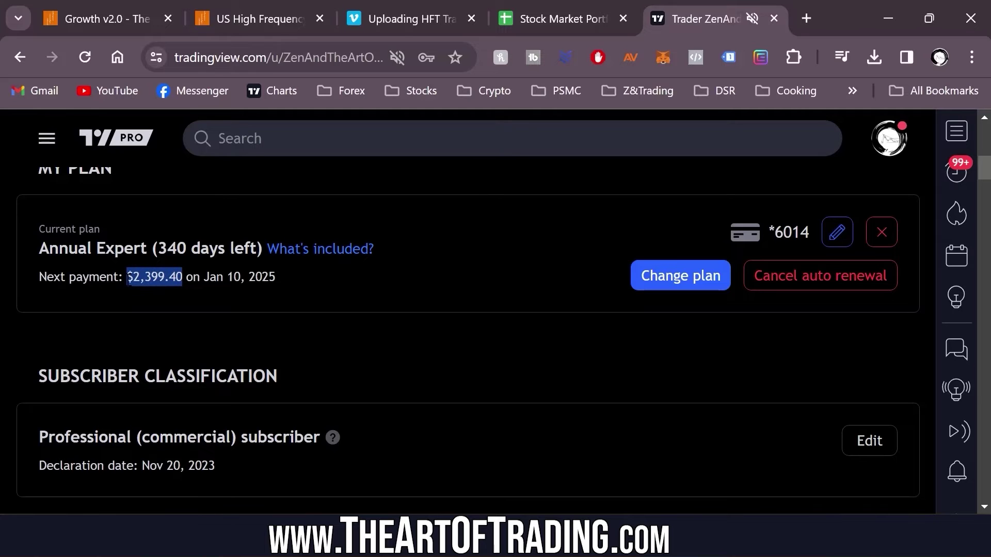
left_click_drag(186, 277, 126, 277)
key("ctrl+c")
left_click(806, 18)
key("ctrl+v")
type("usd to aud")
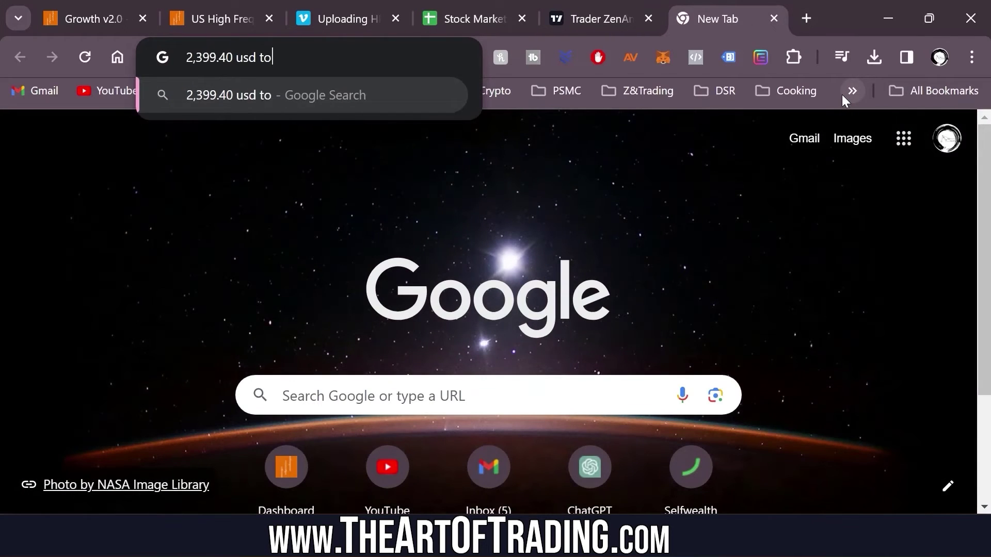
key("Return")
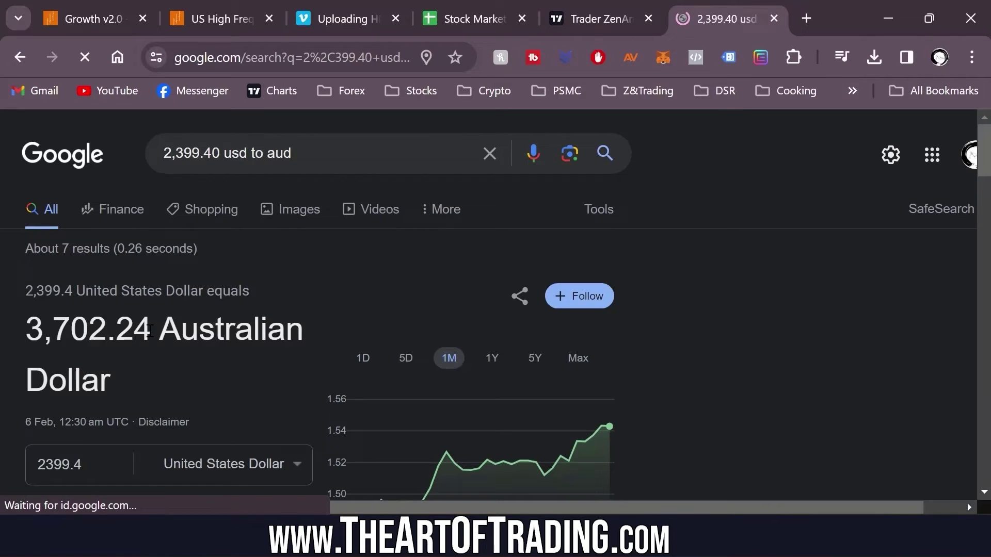
left_click_drag(153, 327, 26, 328)
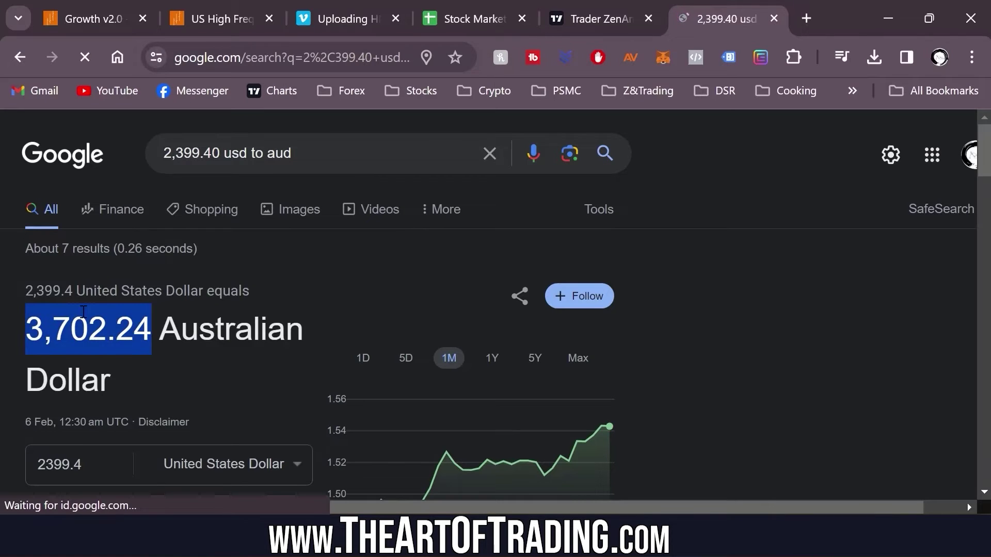
left_click(774, 18)
left_click(436, 285)
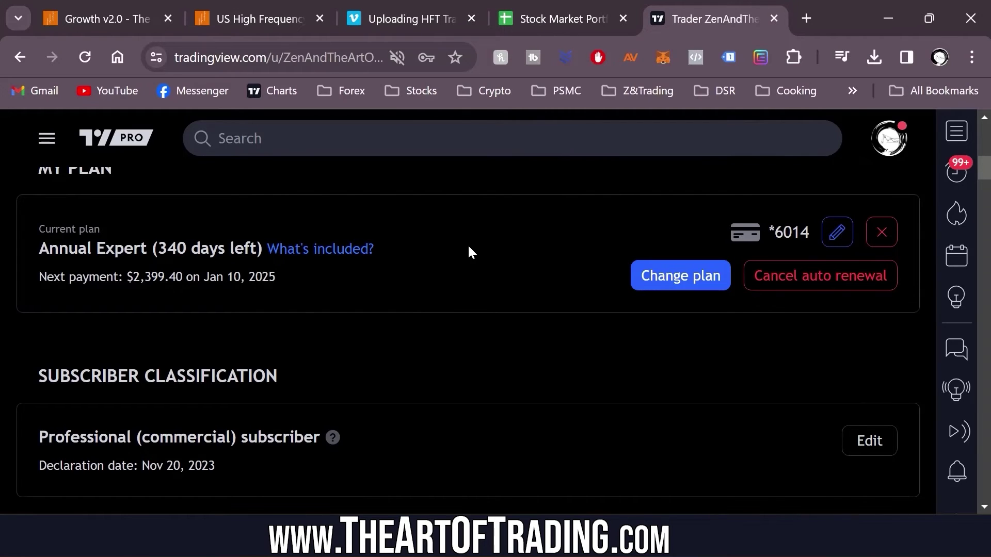
Highlight "commercial" in the subscriber classification on TradingView's account and billing page.
scroll(379, 316, "down", 3)
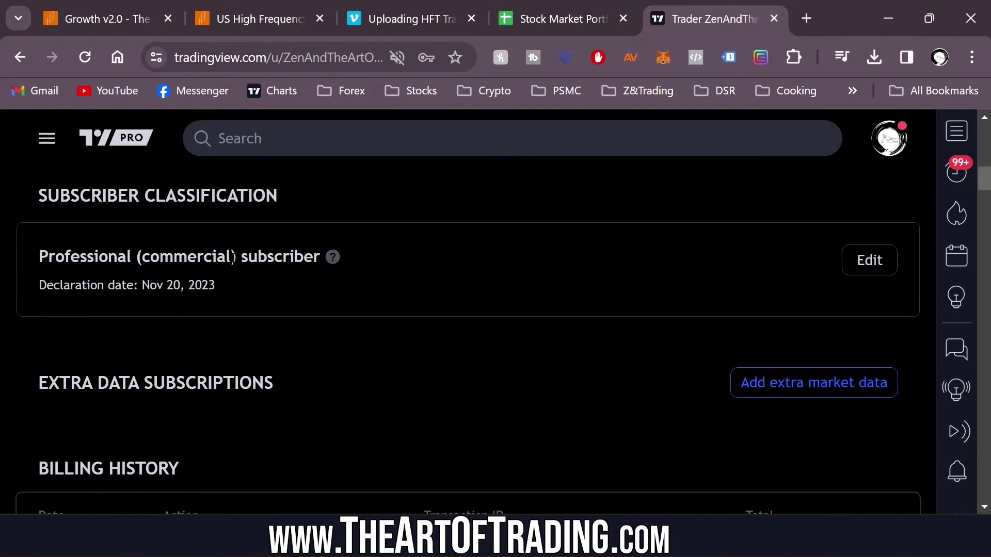
left_click_drag(232, 257, 136, 256)
scroll(335, 286, "up", 6)
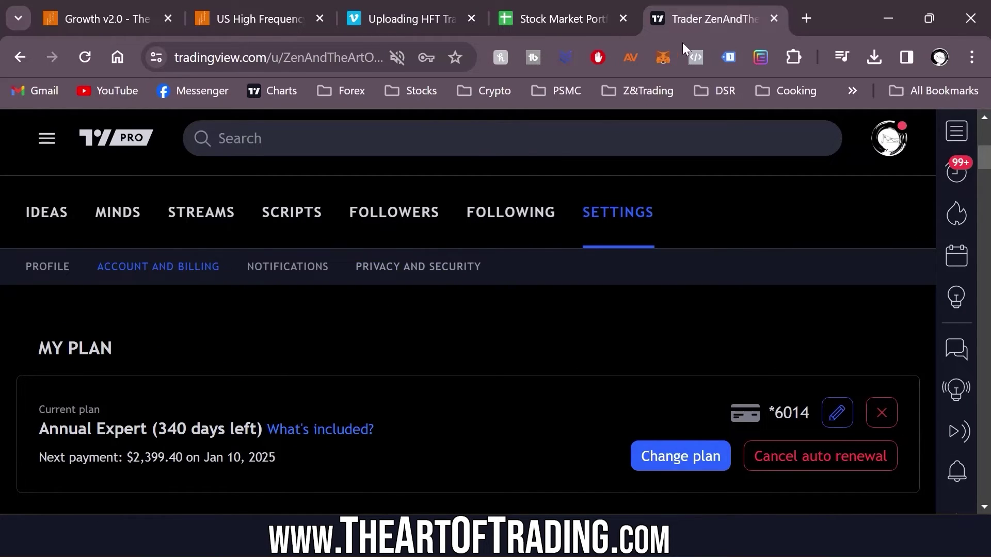
Open Norgate Data's subscription page and highlight the 12-month price of the US Stocks Silver package.
left_click(805, 20)
type("norgate da")
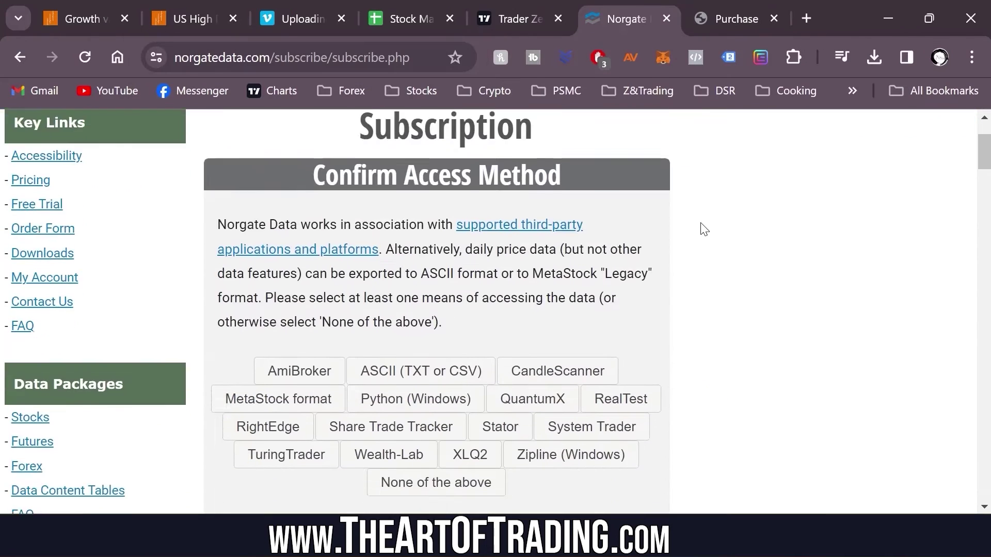
scroll(705, 229, "down", 5)
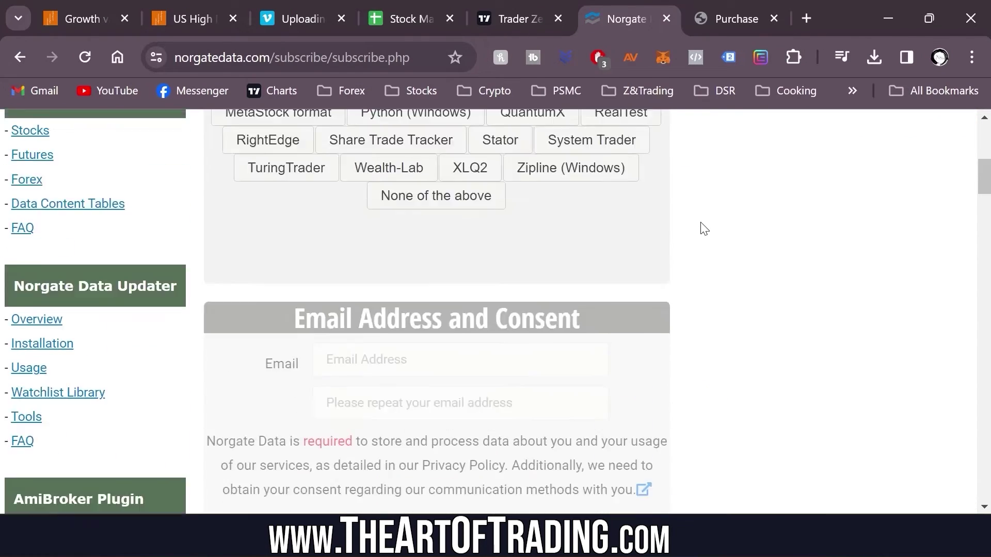
scroll(713, 222, "up", 3)
scroll(575, 275, "down", 10)
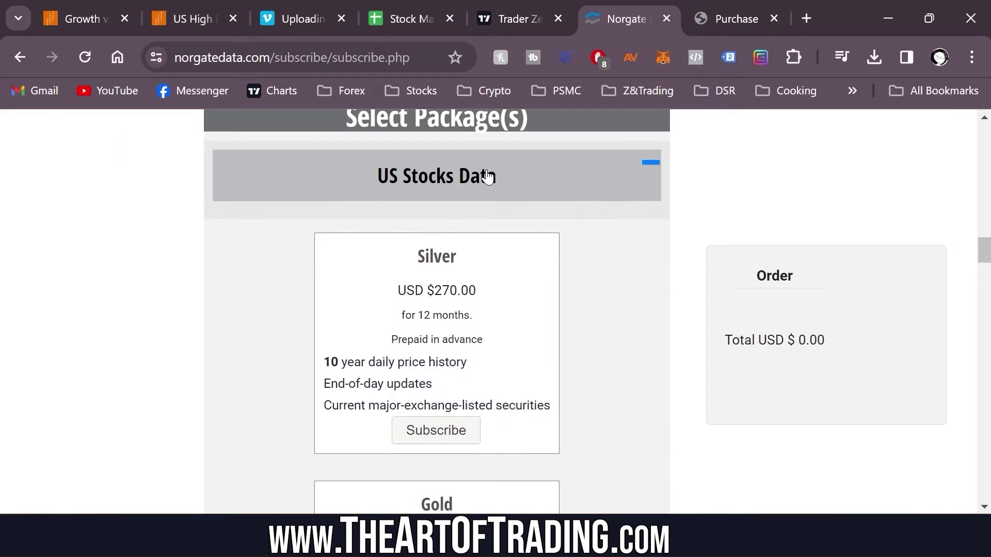
scroll(410, 189, "down", 2)
left_click_drag(480, 202, 438, 200)
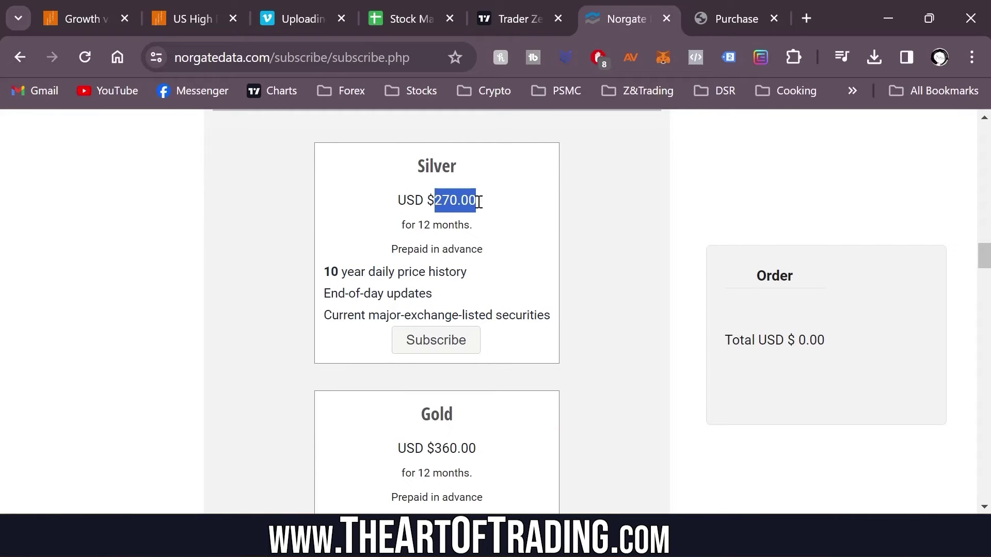
Highlight the new license price on the RealTest purchase page and check the sum 270 + 389 in Calculator.
left_click(719, 19)
scroll(471, 268, "down", 2)
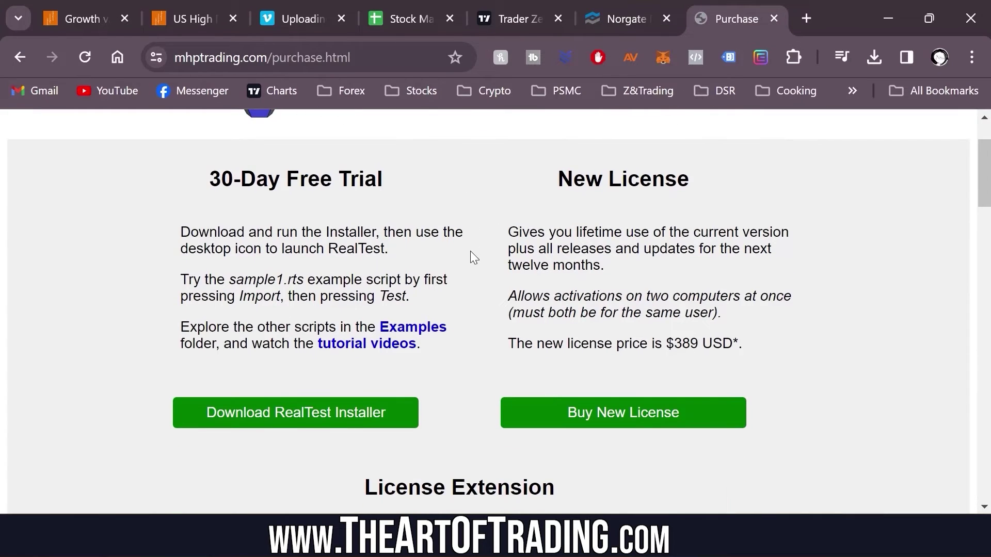
left_click_drag(698, 342, 673, 343)
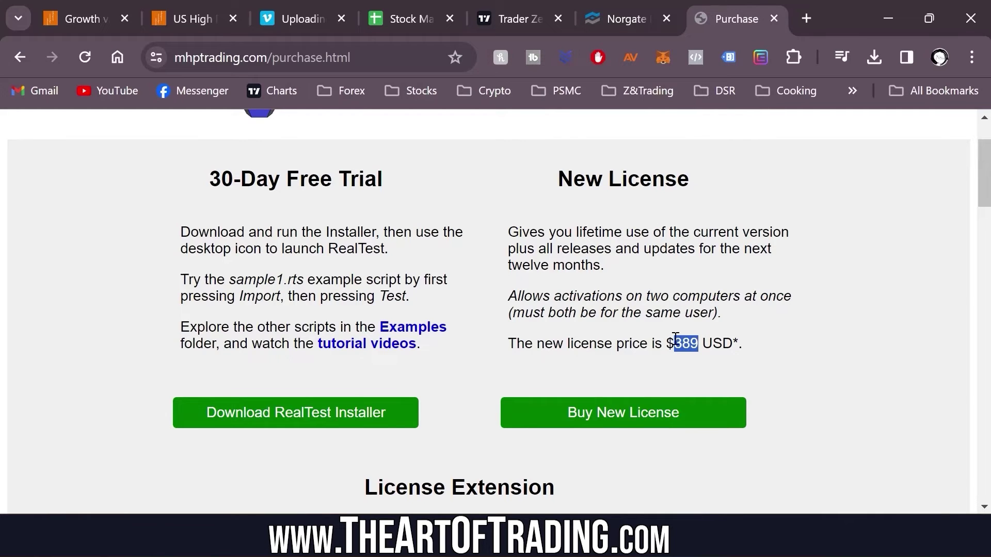
key("alt+Tab")
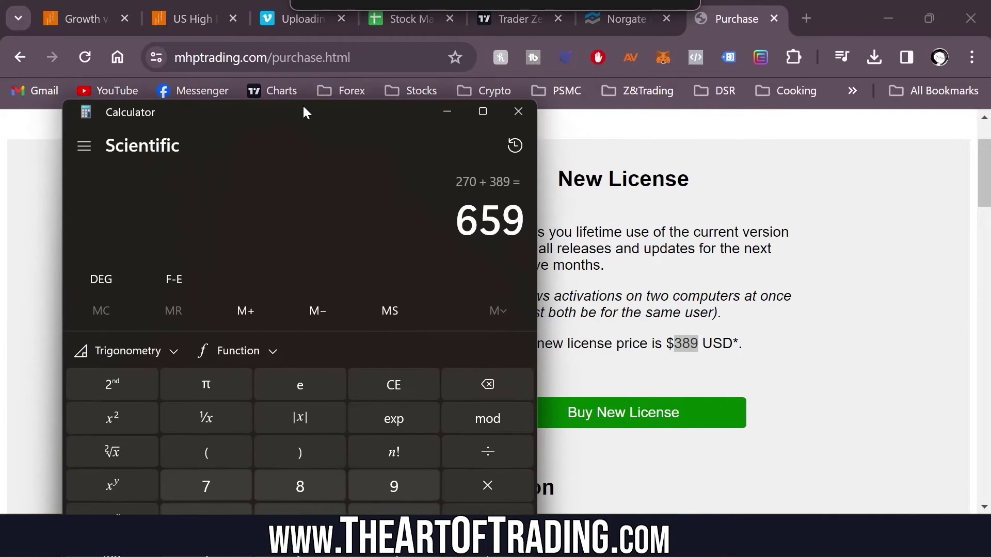
left_click_drag(303, 106, 279, 97)
left_click(497, 101)
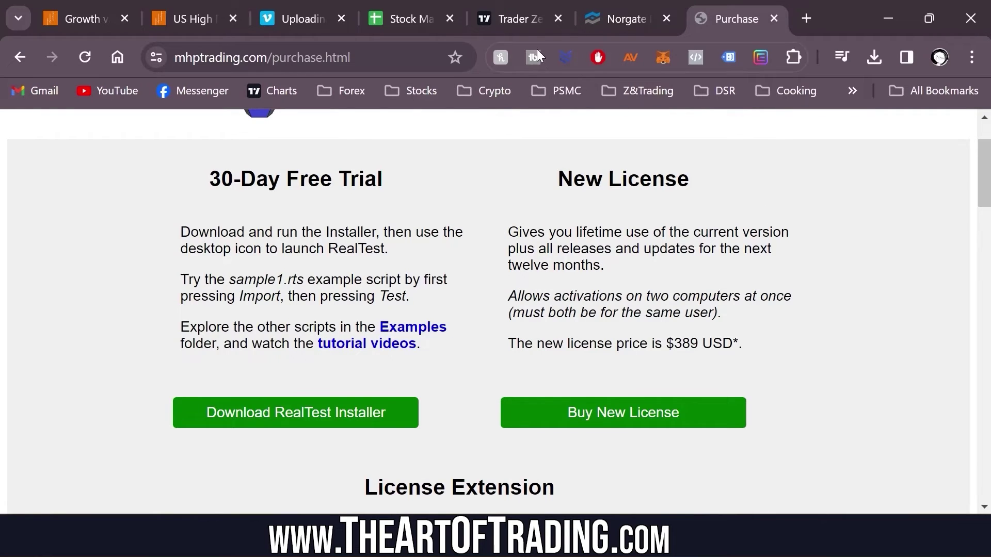
Return to the TradingView billing page and highlight the next payment amount for comparison.
left_click(513, 18)
left_click_drag(166, 458, 135, 458)
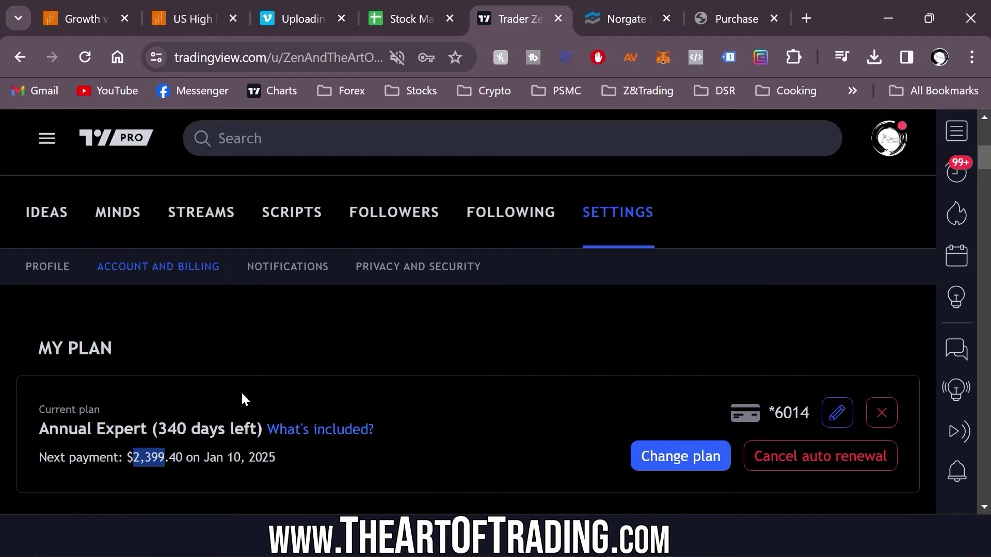
left_click(255, 379)
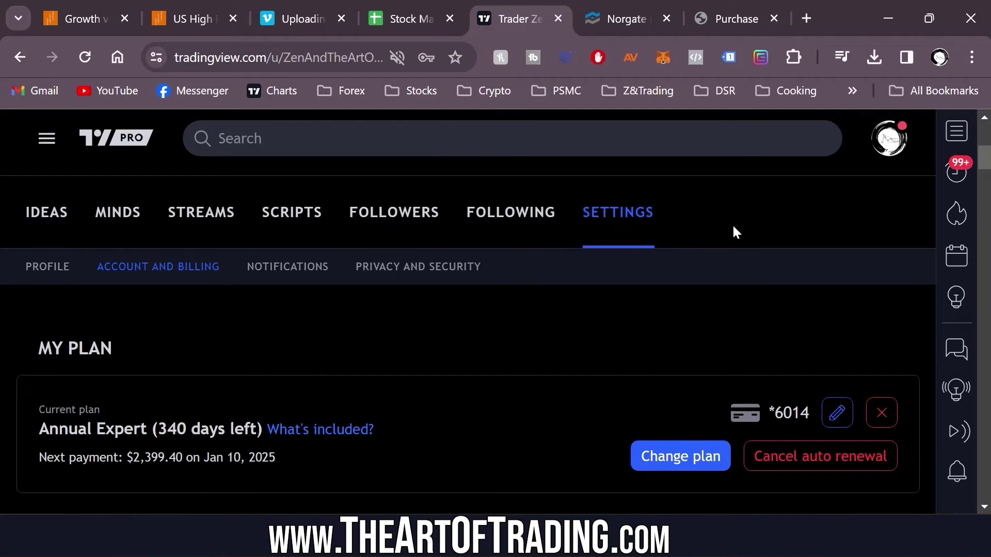
Switch to RealTest, import the Norgate data for US_Long_Only_MR and run the backtest.
key("alt+Tab")
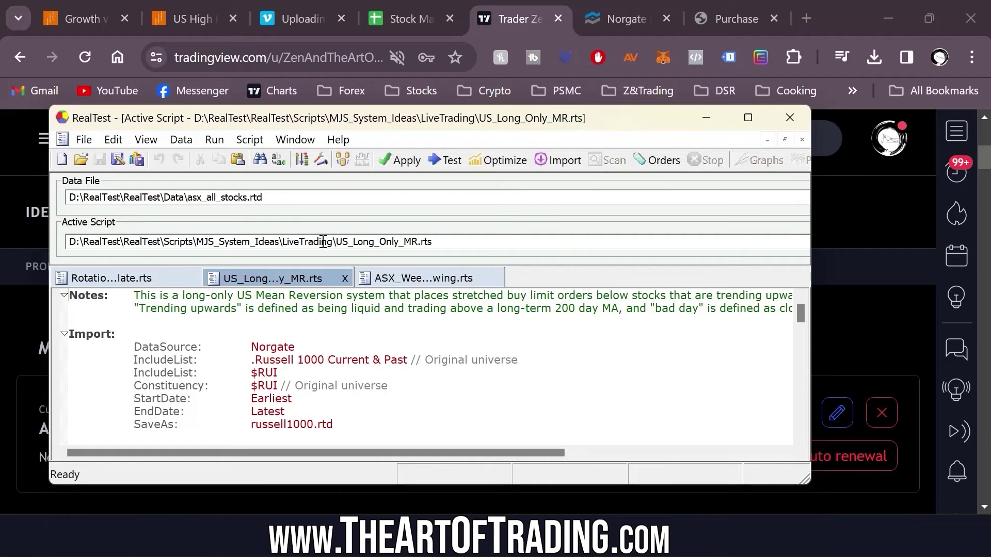
left_click(558, 161)
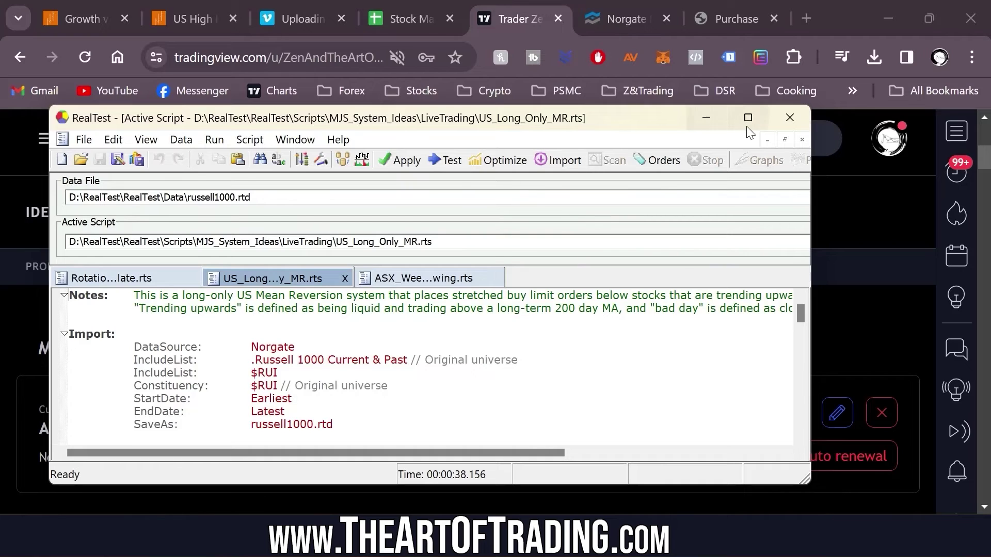
left_click(452, 160)
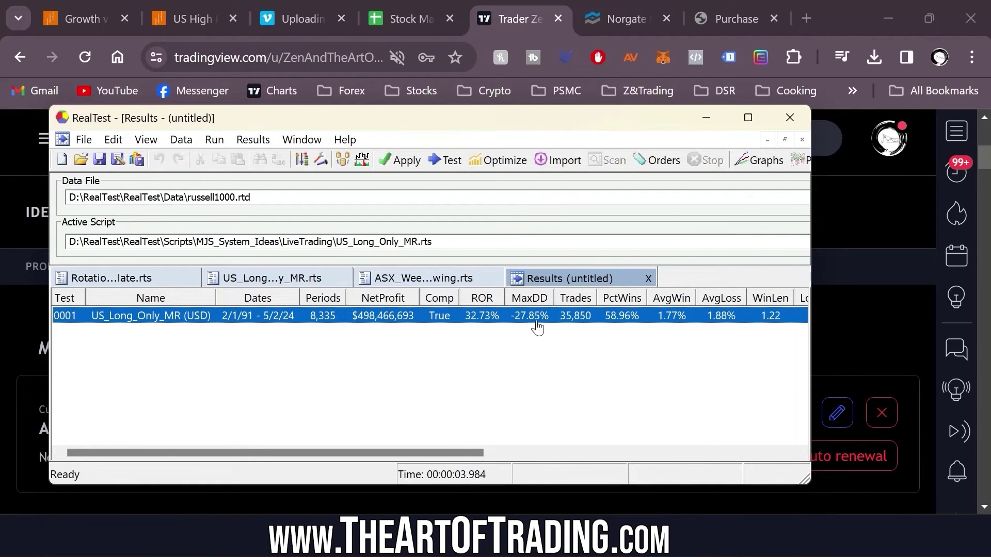
Open the summary report of the US_Long_Only_MR test and highlight the Trades and Periods values in Summary Stats.
right_click(320, 325)
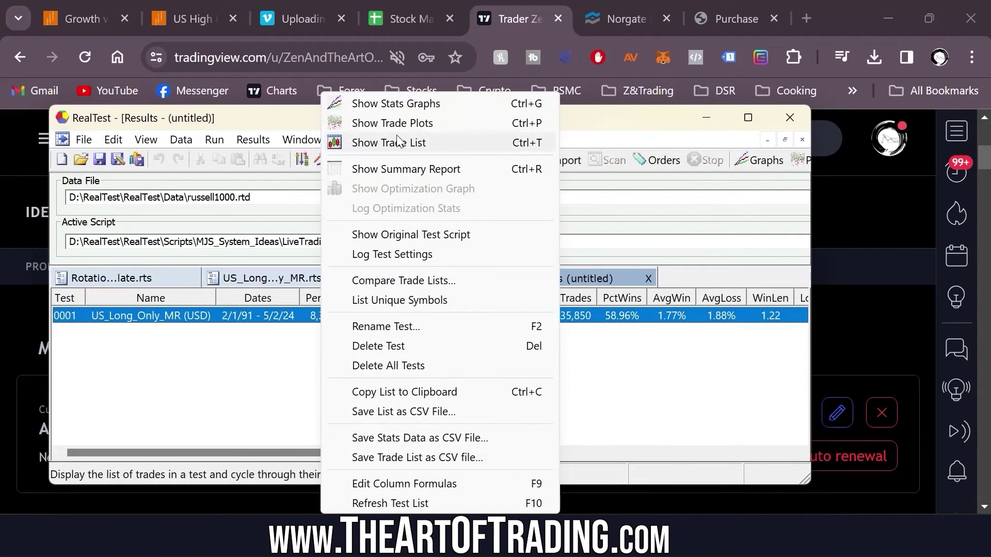
left_click(401, 170)
scroll(593, 226, "down", 7)
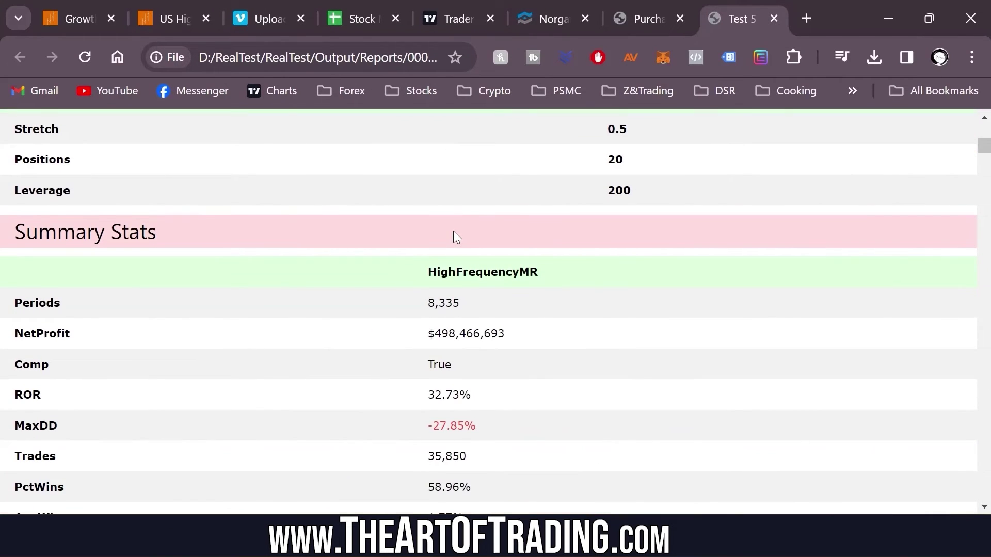
scroll(453, 231, "down", 2)
left_click_drag(477, 367, 395, 364)
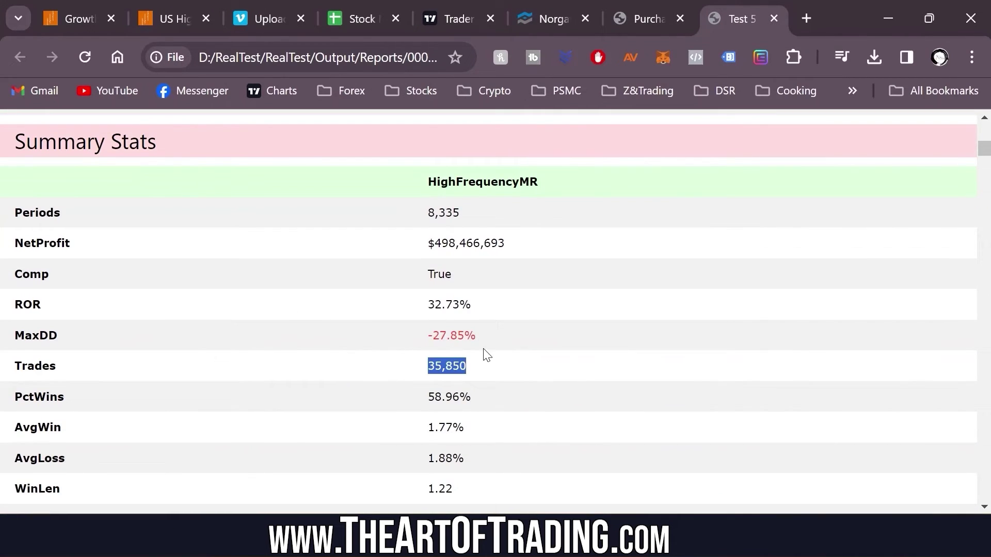
left_click_drag(471, 206, 383, 211)
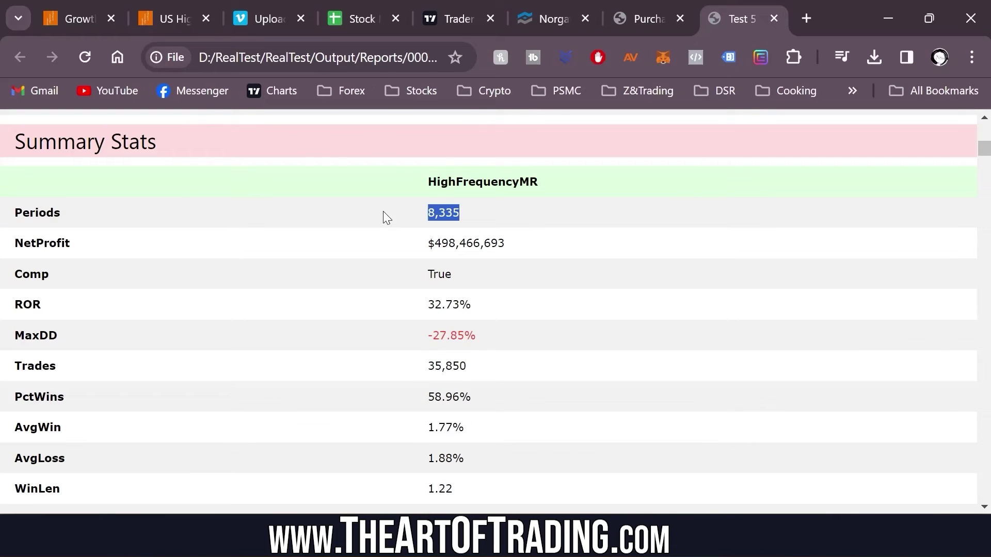
Review the Summary Stats of the US_Long_Only_MR report and highlight the MaxDD value.
left_click(500, 210)
scroll(500, 209, "down", 9)
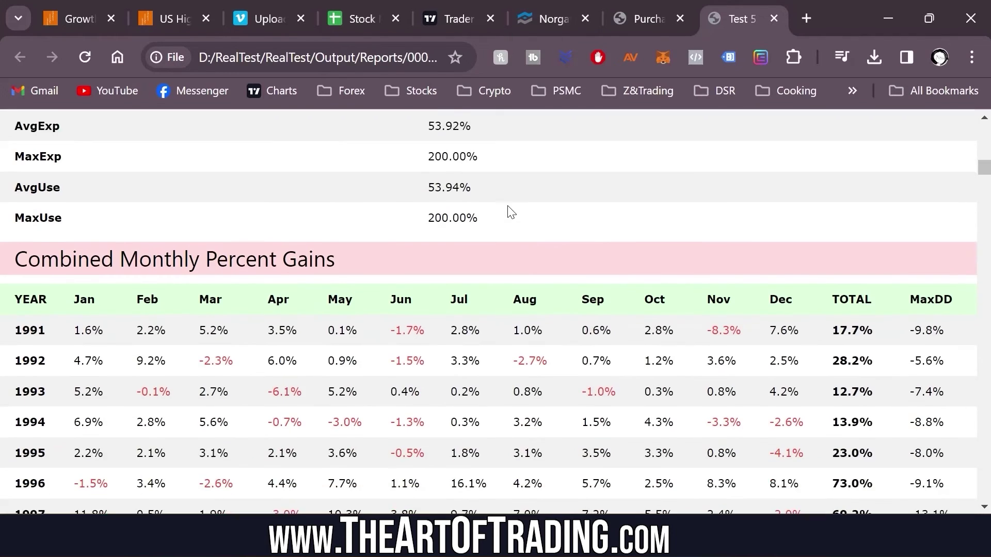
scroll(509, 216, "up", 12)
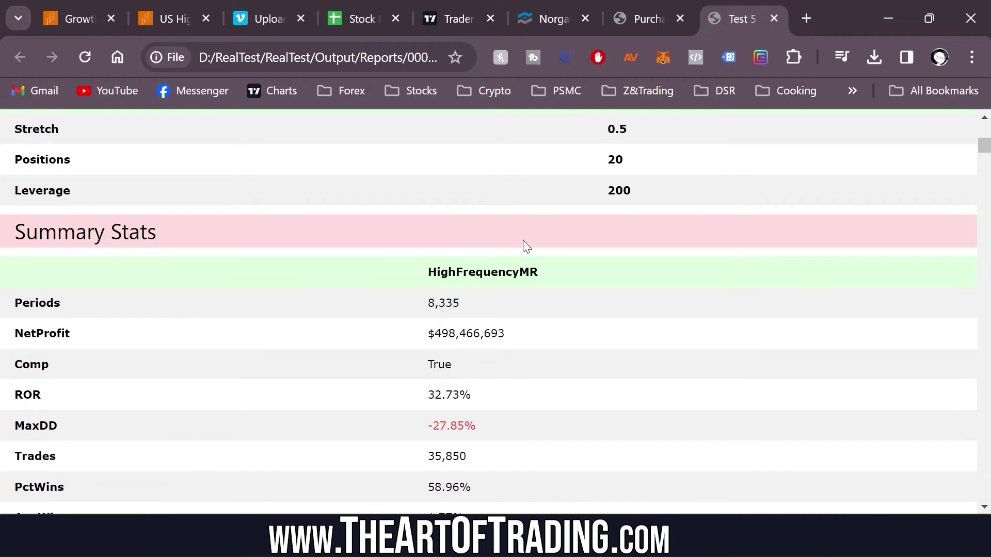
scroll(523, 242, "down", 2)
scroll(522, 268, "down", 1)
mouse_move(504, 308)
left_mouse_down()
mouse_move(429, 311)
mouse_move(500, 309)
left_mouse_up()
left_click(491, 313)
scroll(490, 313, "up", 1)
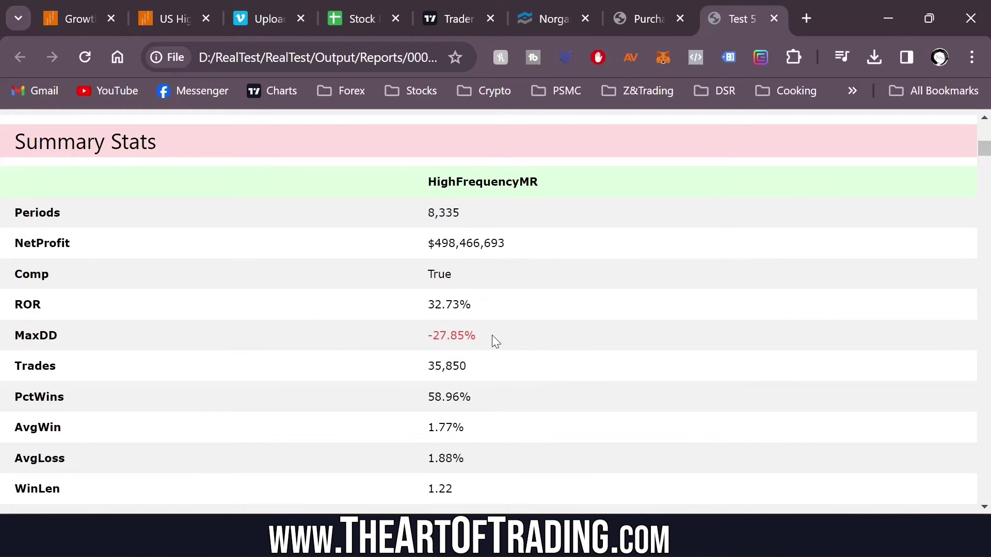
left_click_drag(495, 341, 426, 336)
left_click(542, 291)
scroll(462, 319, "up", 5)
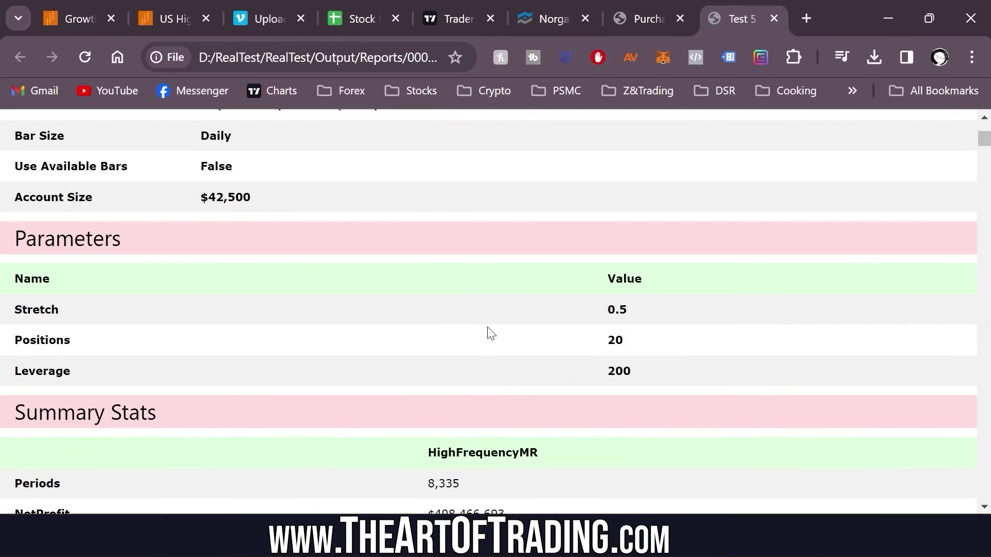
scroll(488, 332, "down", 7)
left_click_drag(494, 245, 428, 246)
left_click(518, 241)
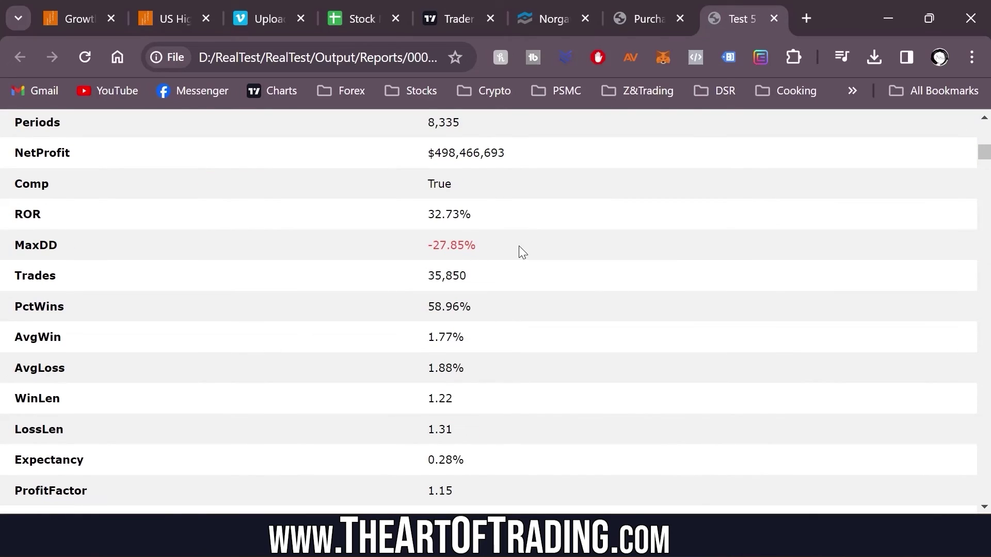
Highlight the 2022 to 2024 rows of the Combined Monthly Percent Gains table and compare them with the TWEQ graph.
scroll(516, 246, "down", 10)
scroll(516, 246, "down", 15)
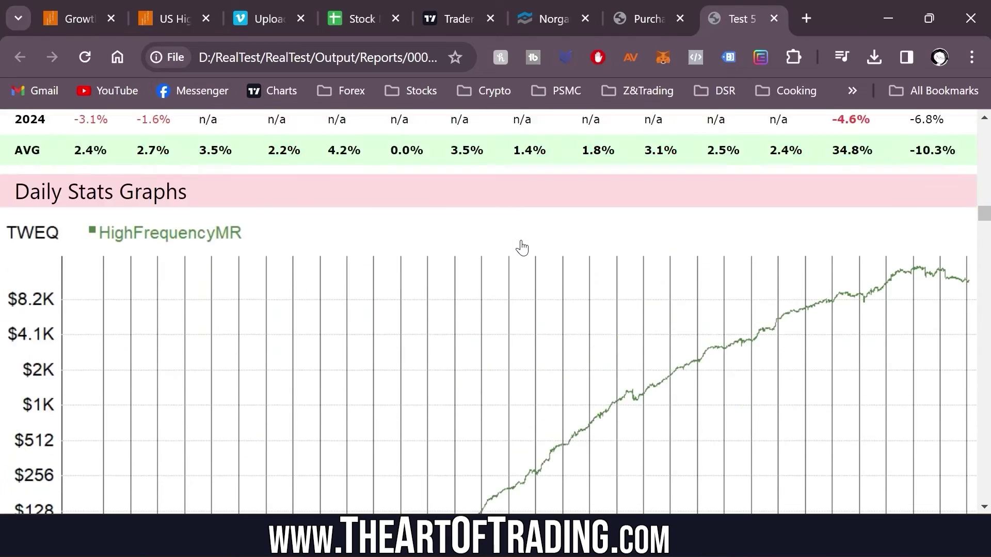
scroll(519, 247, "up", 4)
left_click_drag(945, 323, 15, 262)
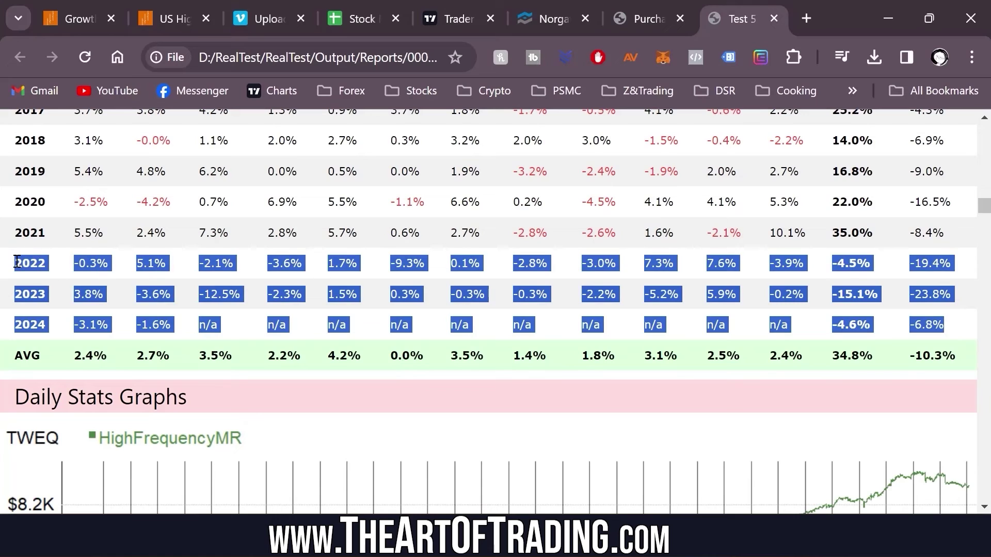
left_click(666, 235)
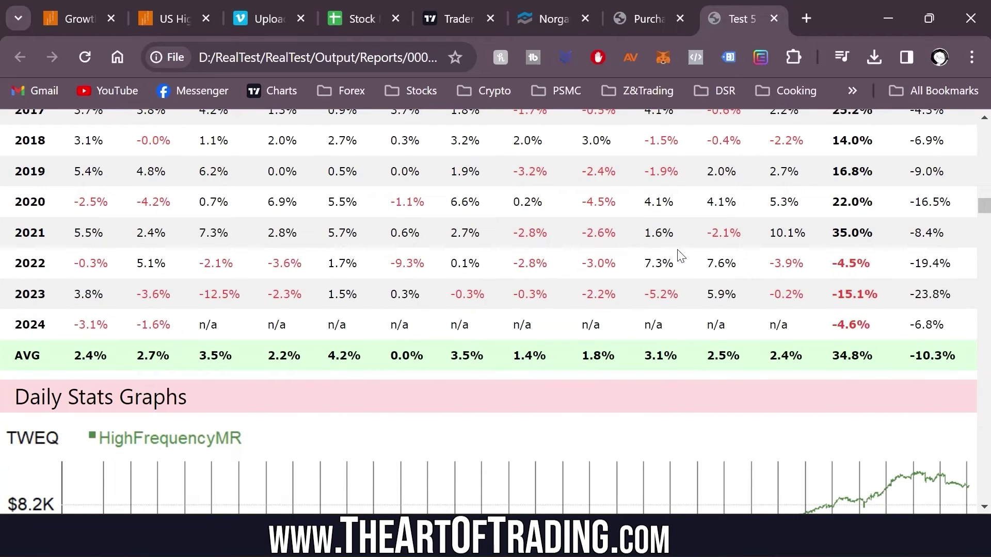
scroll(687, 302, "down", 3)
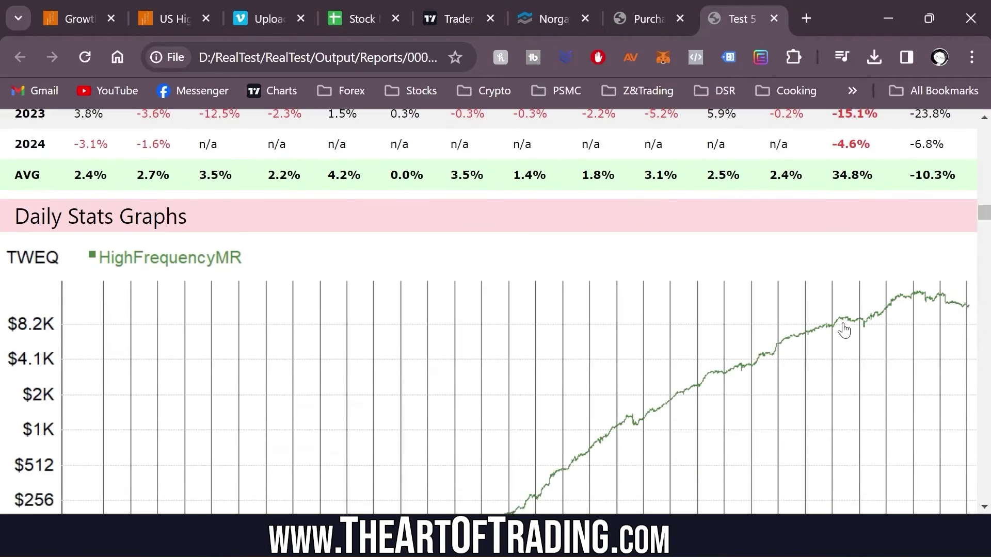
scroll(867, 276, "up", 3)
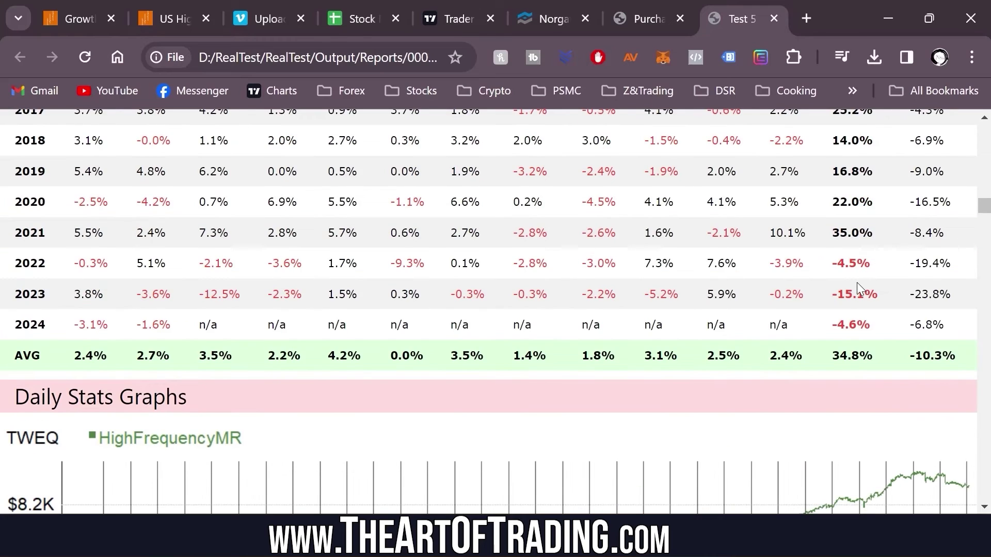
scroll(808, 287, "up", 2)
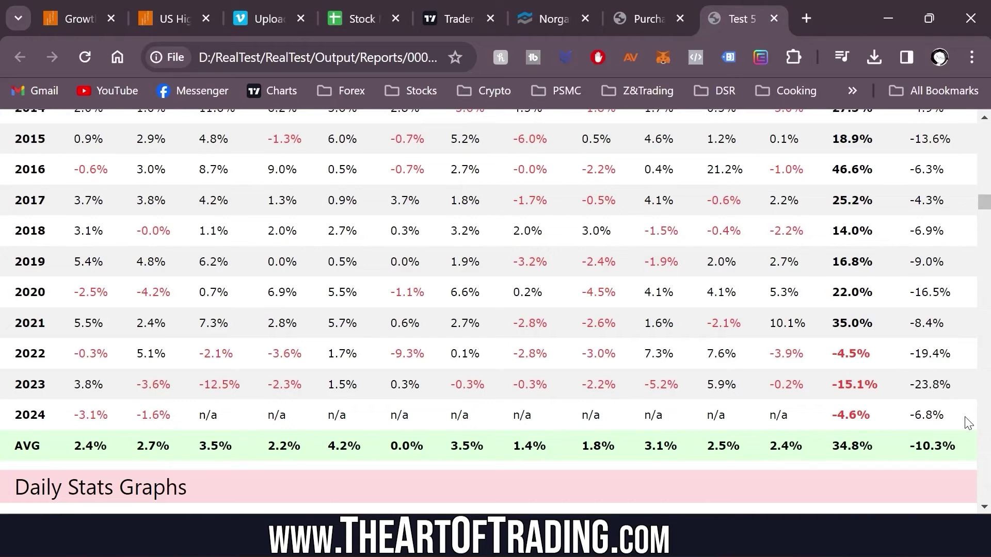
Return to the Summary Stats and highlight the MaxDD value and the ROR value.
scroll(847, 380, "up", 20)
scroll(848, 367, "down", 5)
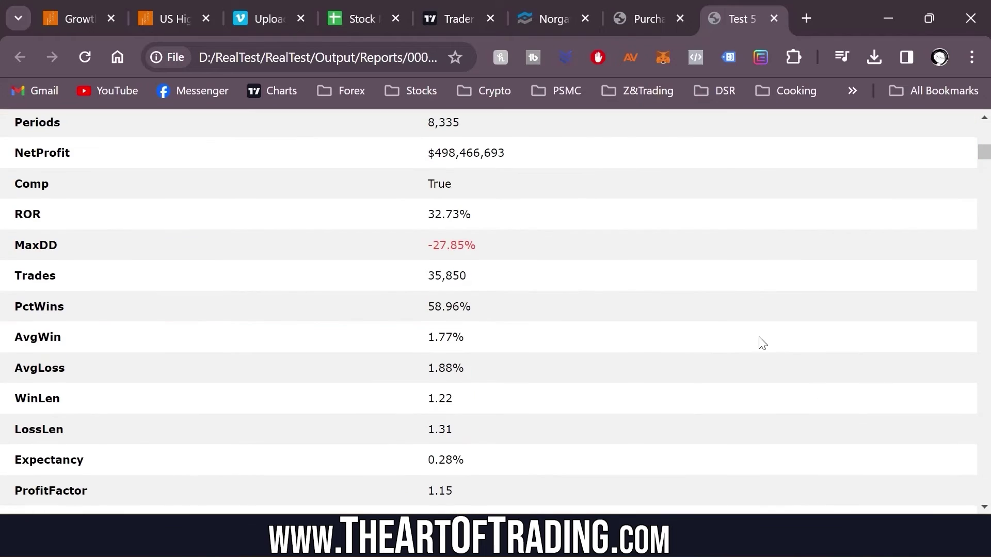
left_click_drag(489, 252, 407, 249)
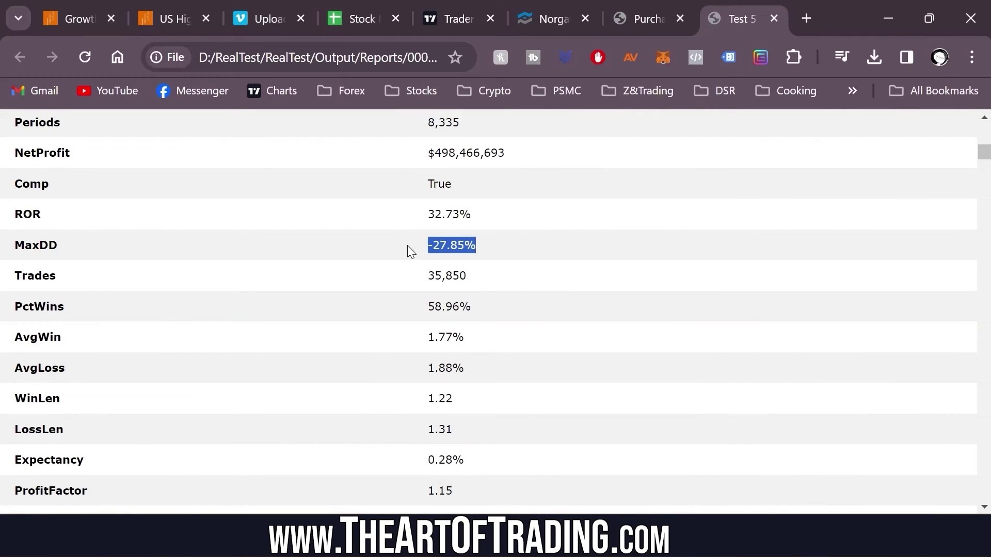
left_click(512, 241)
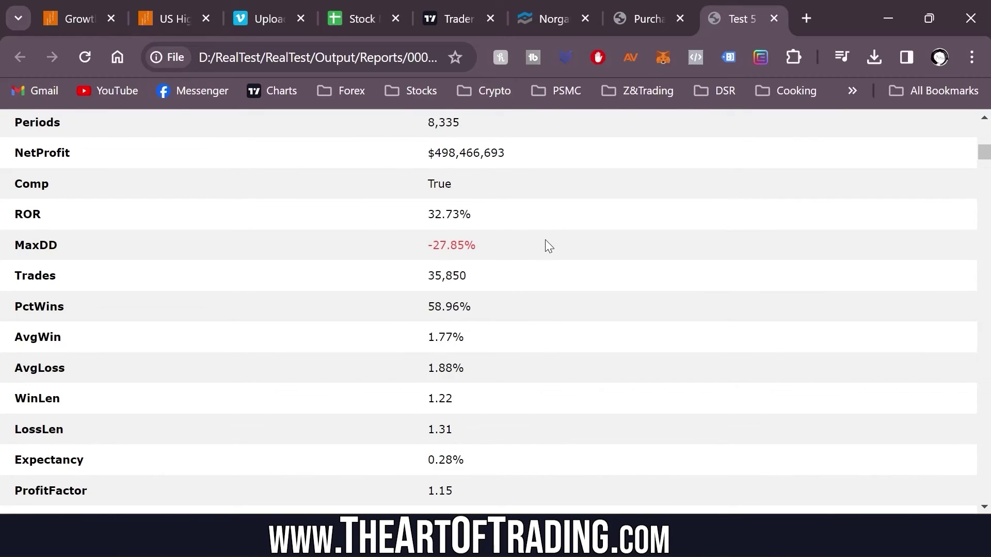
left_click_drag(507, 214, 400, 217)
left_click(557, 223)
left_click_drag(481, 225, 427, 217)
left_click(485, 217)
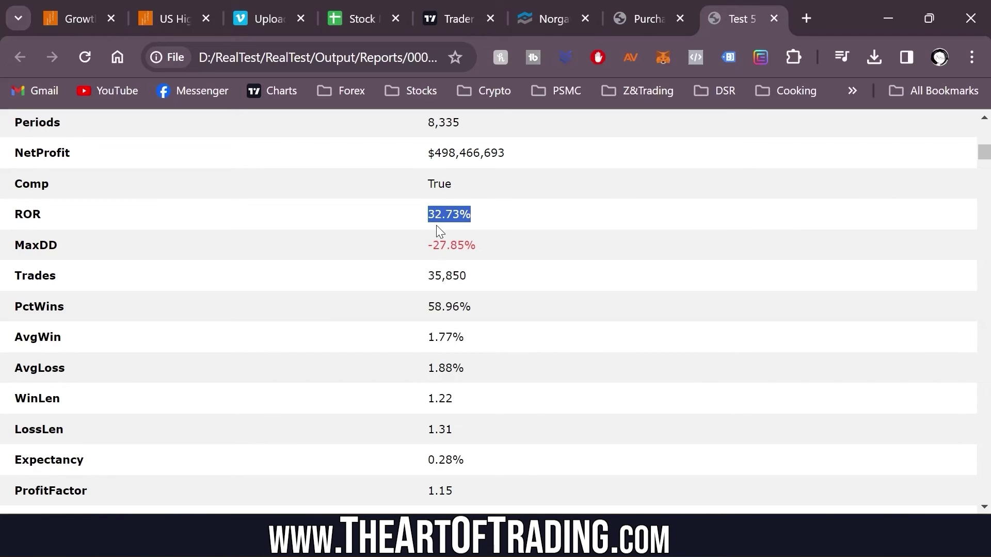
left_click(509, 244)
mouse_move(509, 243)
left_mouse_down()
mouse_move(403, 246)
mouse_move(500, 243)
left_mouse_up()
left_click(498, 253)
left_click(566, 226)
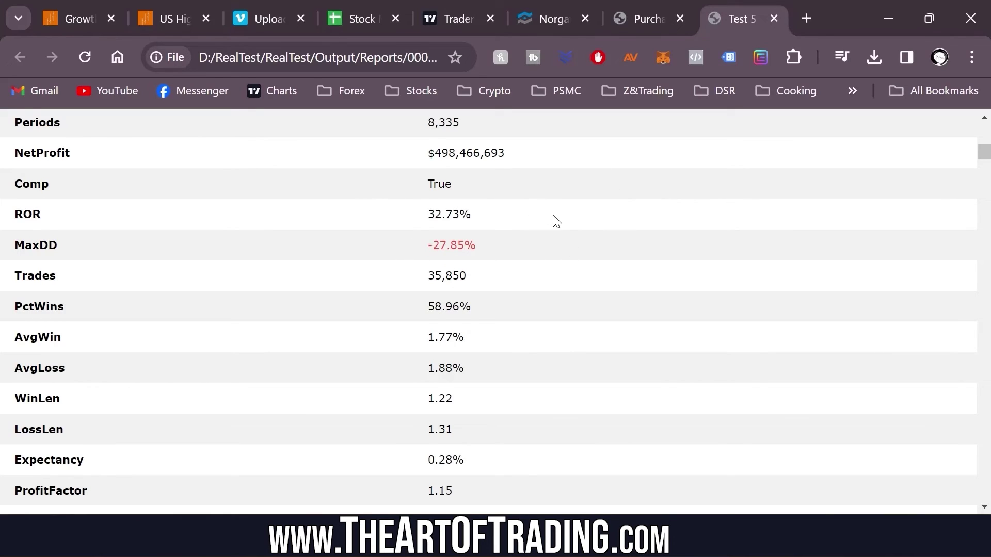
Zoom the report out to 50% and examine the yearly totals and drawdowns in the Combined Monthly Percent Gains table.
scroll(557, 221, "up", 10)
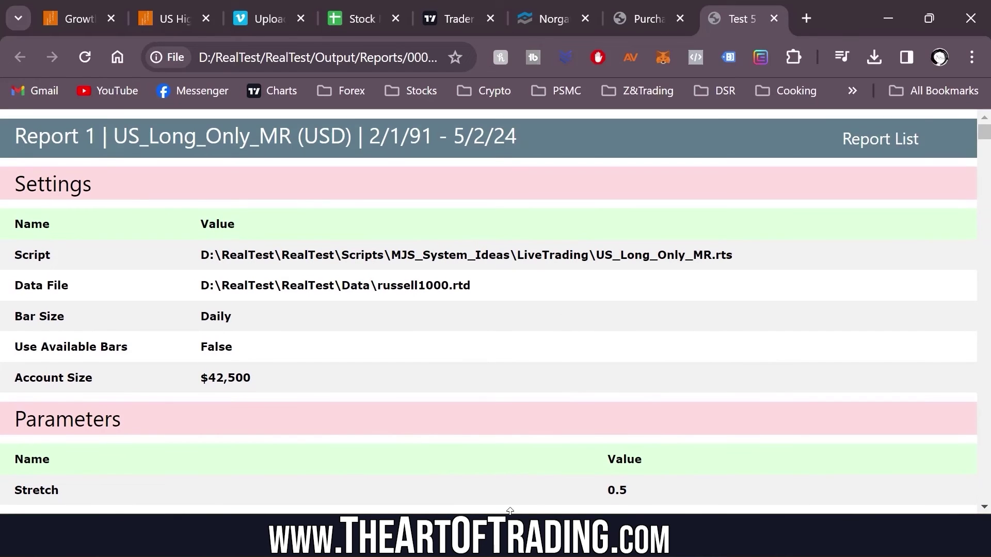
key("alt+Tab")
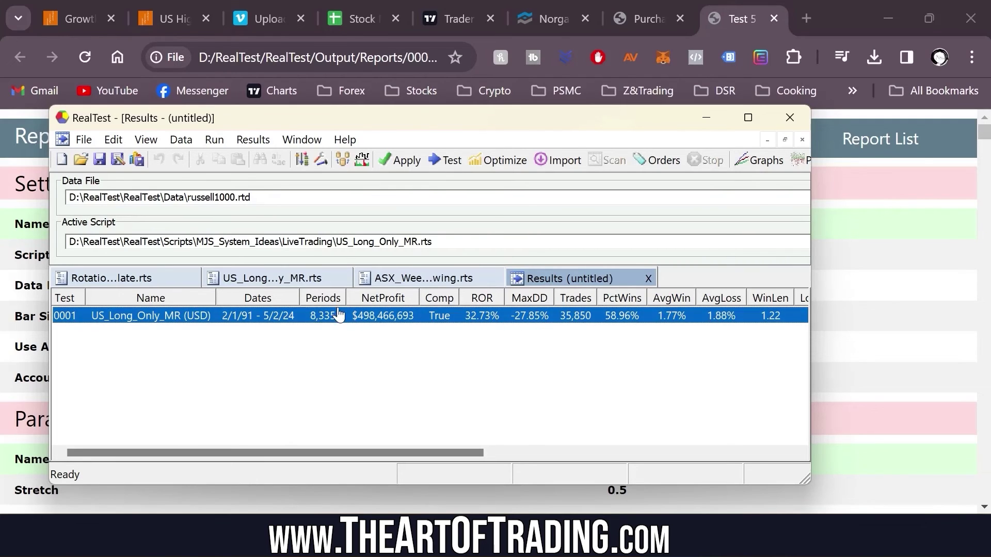
key("alt+Tab")
scroll(587, 253, "down", 20)
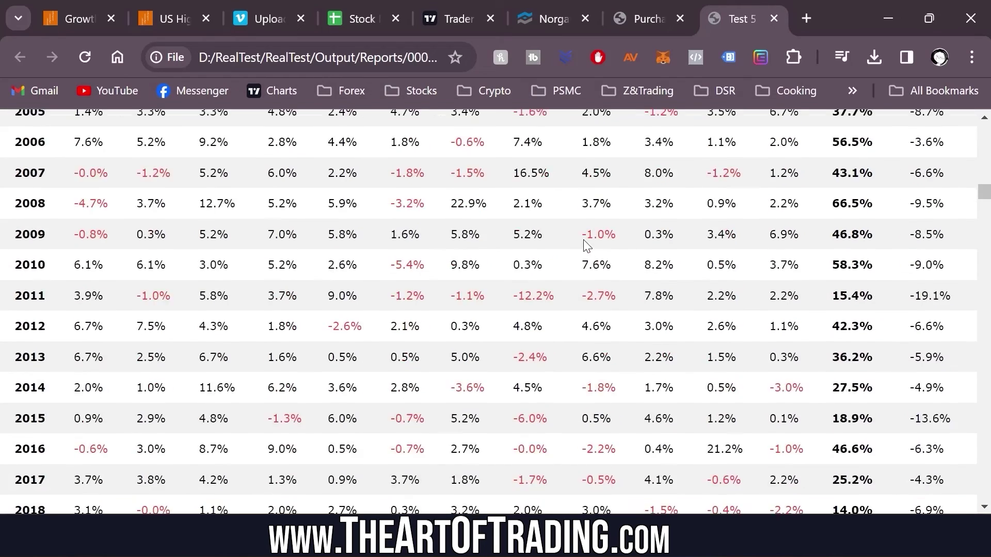
scroll(586, 245, "down", 8)
scroll(544, 250, "down", 7, "ctrl")
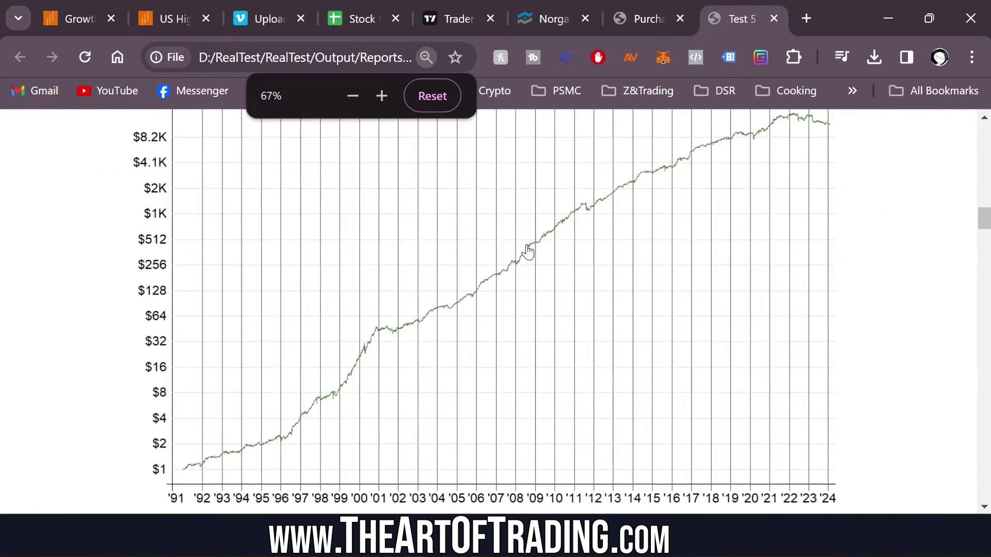
scroll(535, 280, "up", 7)
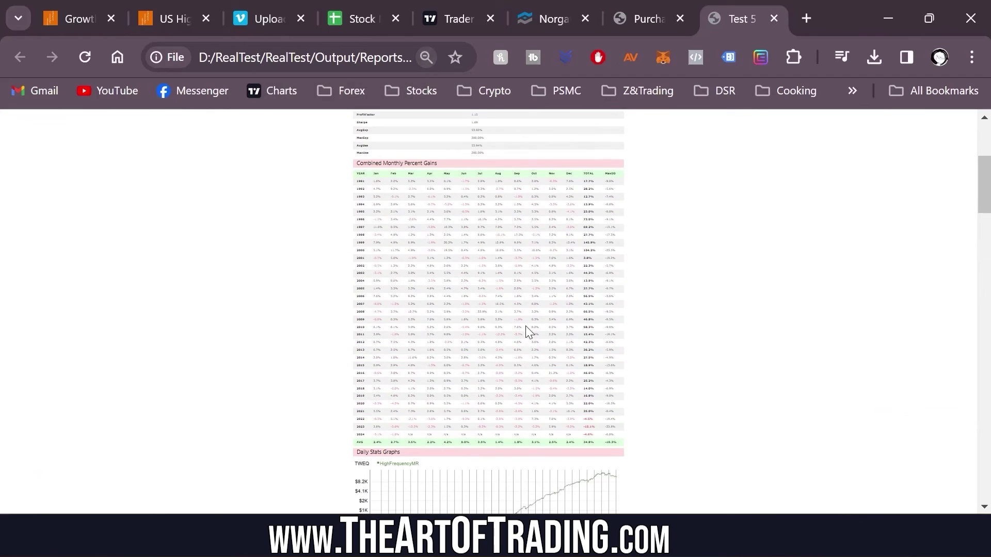
scroll(500, 201, "up", 2, "ctrl")
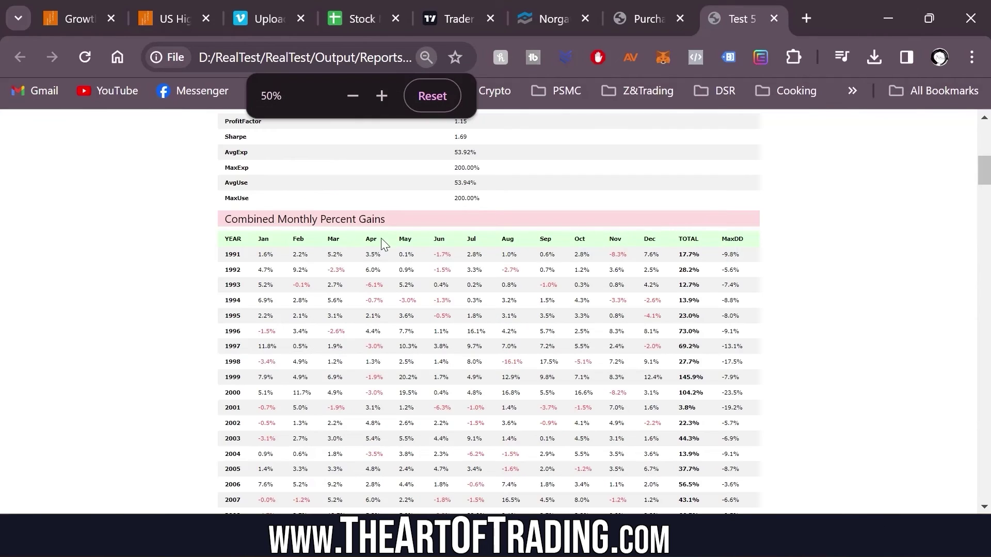
scroll(730, 149, "down", 2)
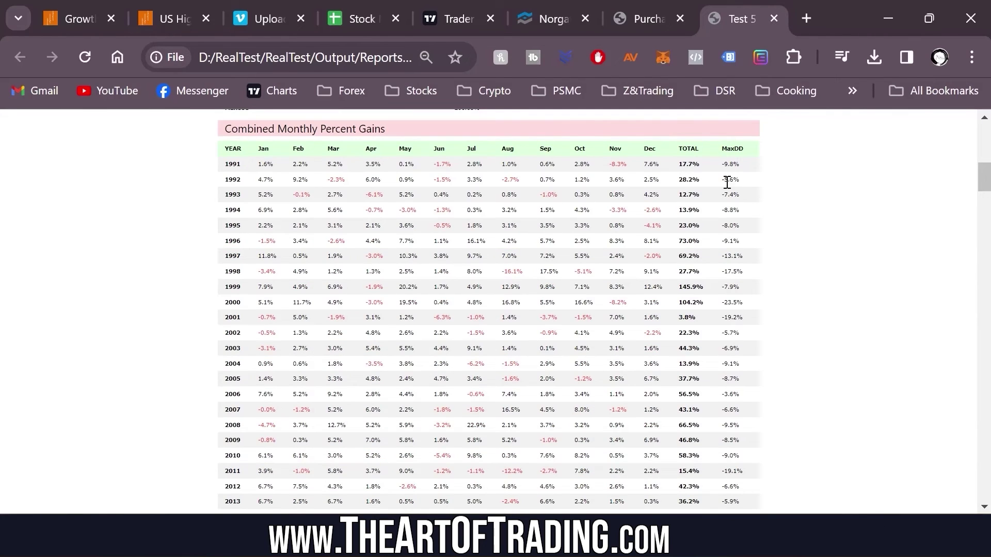
scroll(690, 155, "down", 2)
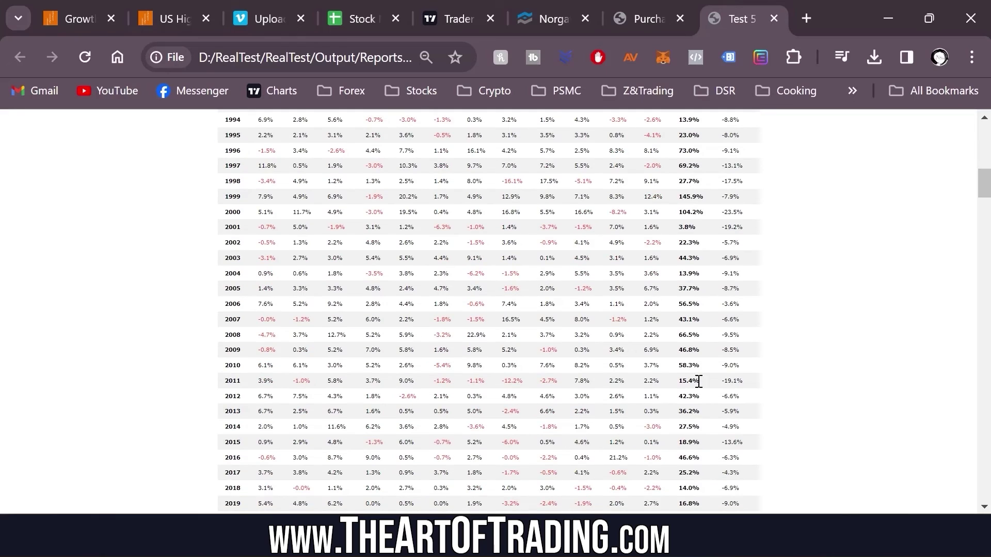
Look through the report's daily and monthly graphs and the trade distribution plots.
scroll(697, 380, "down", 8)
scroll(671, 211, "down", 5)
scroll(495, 232, "down", 6)
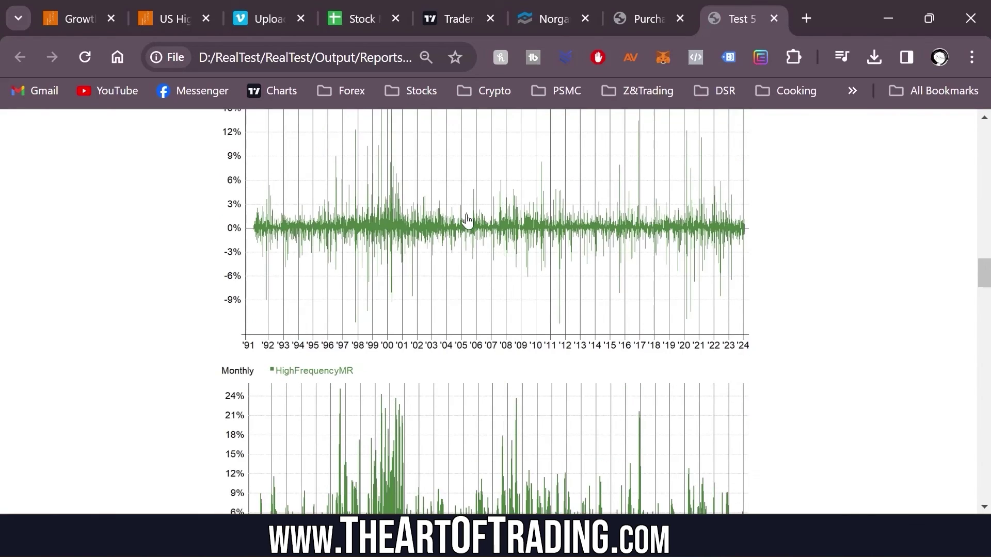
scroll(479, 229, "down", 20)
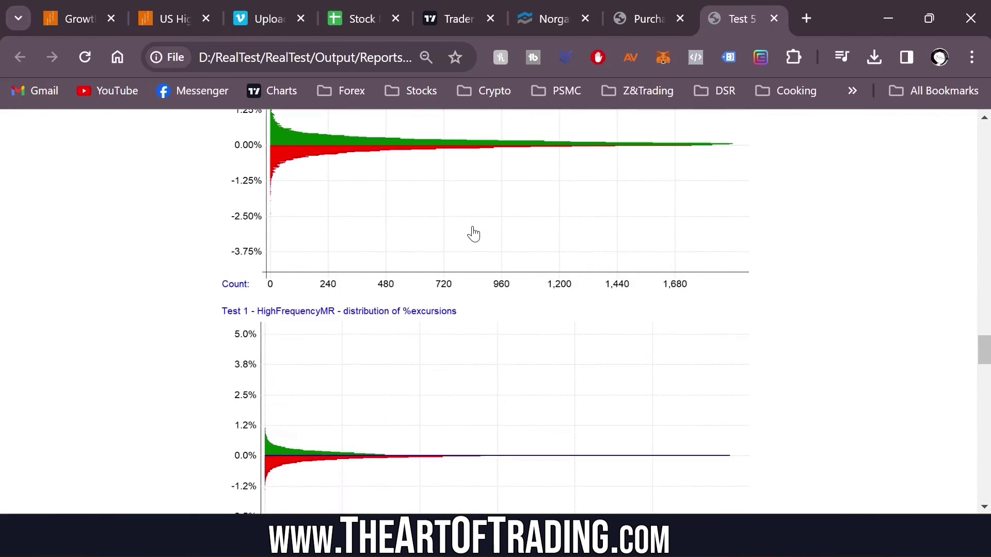
scroll(511, 222, "down", 3)
Examine the Monte Carlo Analysis table and graphs down to the Test Script section, and return to the report's beginning.
scroll(632, 228, "down", 1)
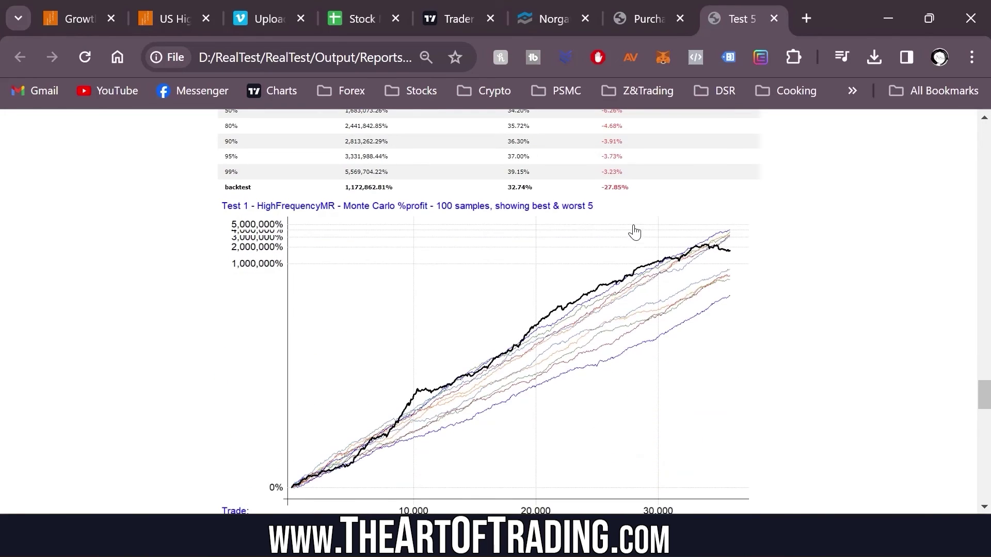
scroll(273, 153, "up", 3)
left_click_drag(359, 205, 188, 202)
left_click(188, 202)
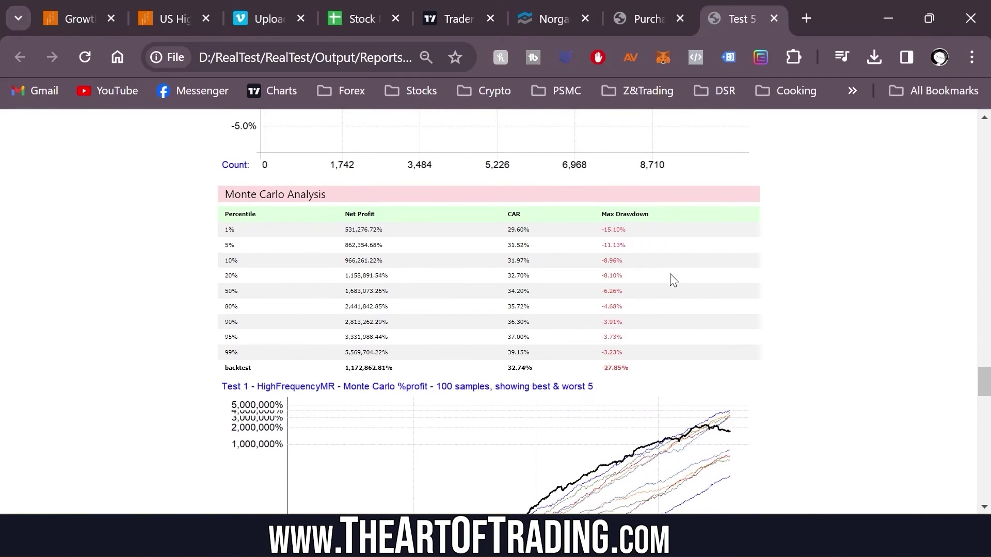
scroll(670, 273, "down", 1)
scroll(635, 225, "down", 15)
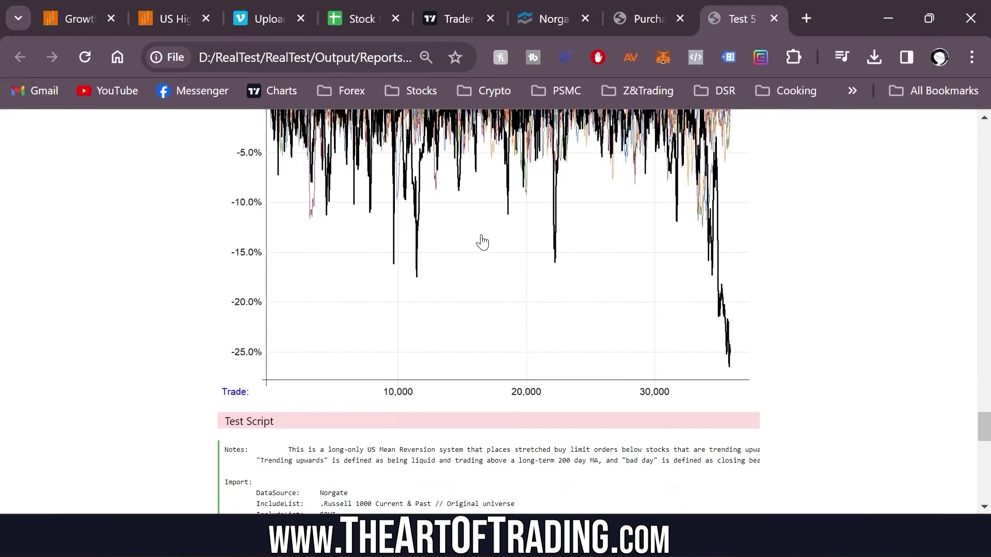
scroll(542, 224, "up", 20)
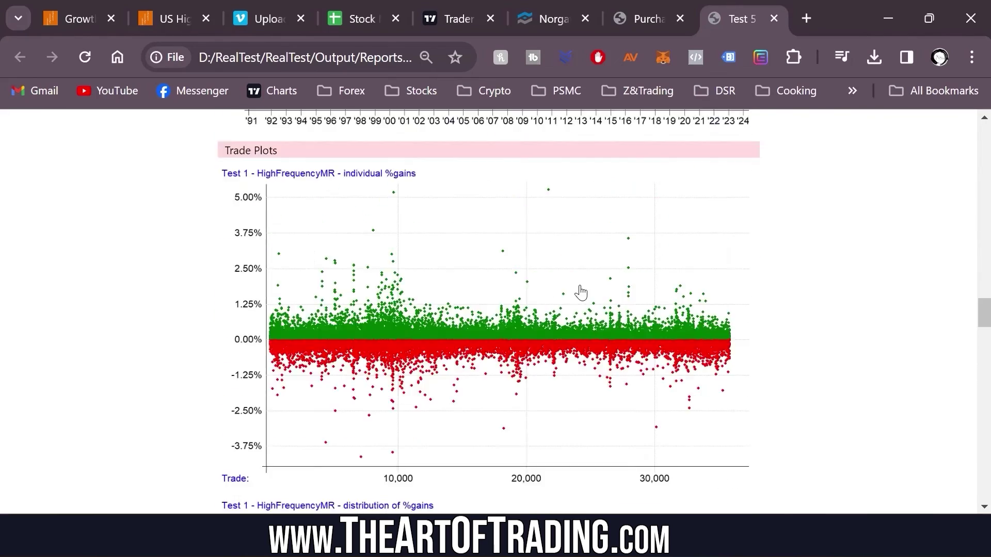
scroll(614, 278, "up", 15)
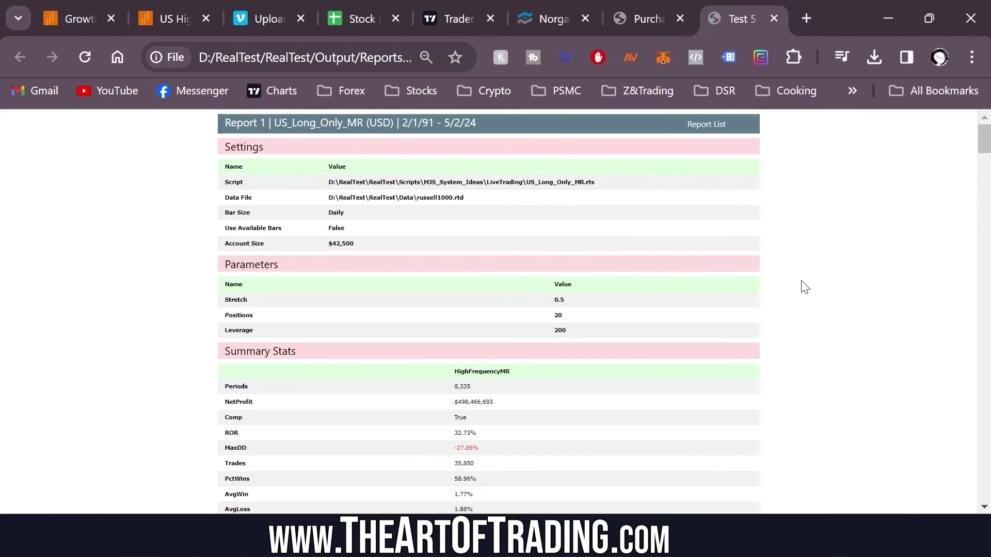
Switch to RealTest to view the test result, minimize it, and open and close the Norgate Data Updater.
key("alt+Tab")
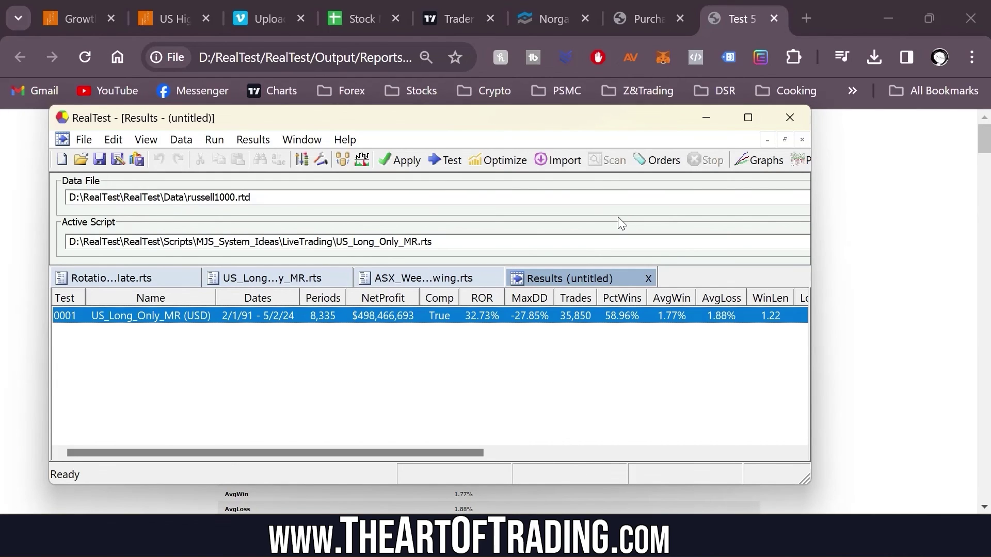
left_click(678, 376)
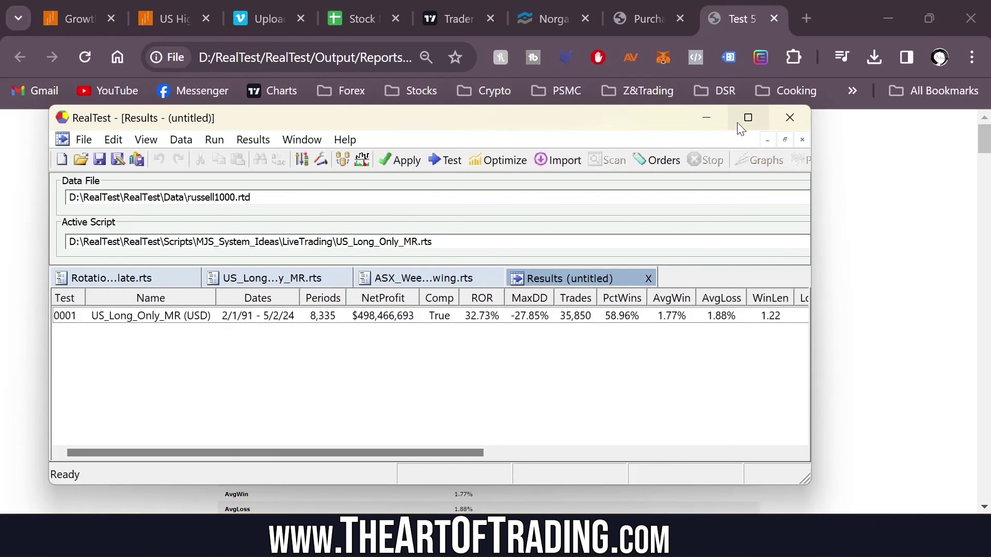
left_click(703, 120)
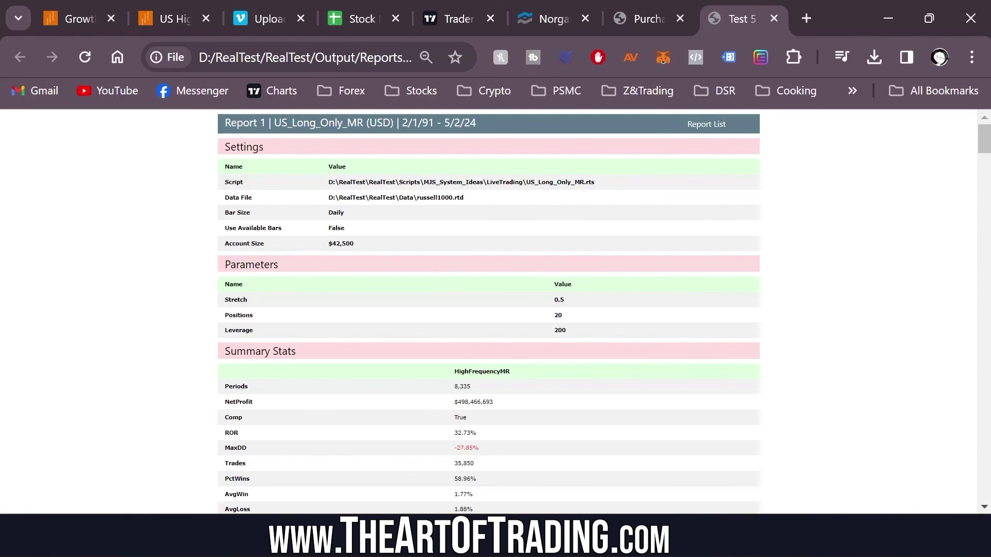
left_click(480, 547)
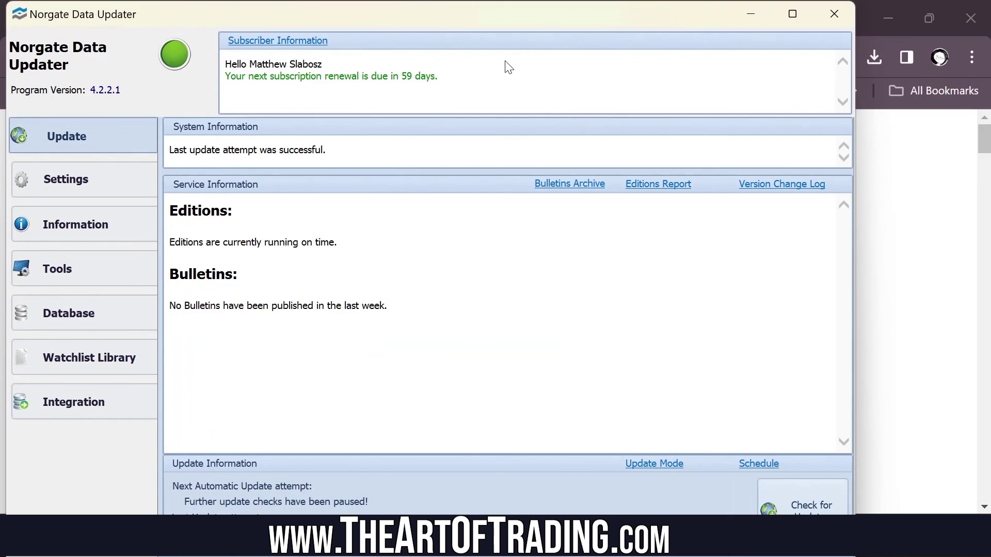
left_click(834, 14)
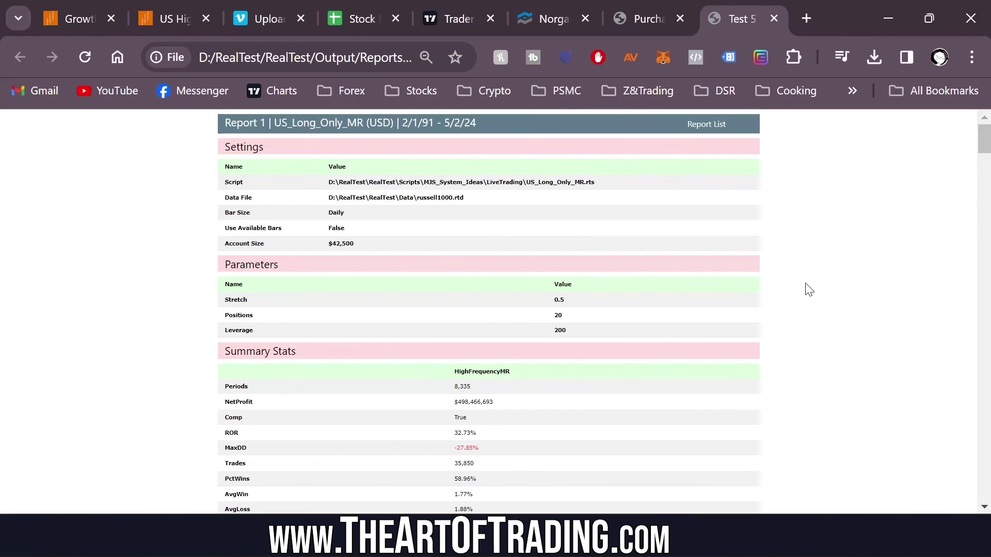
Look over the report's Summary Stats and Combined Monthly Percent Gains again and return to its Settings section.
scroll(825, 212, "down", 10)
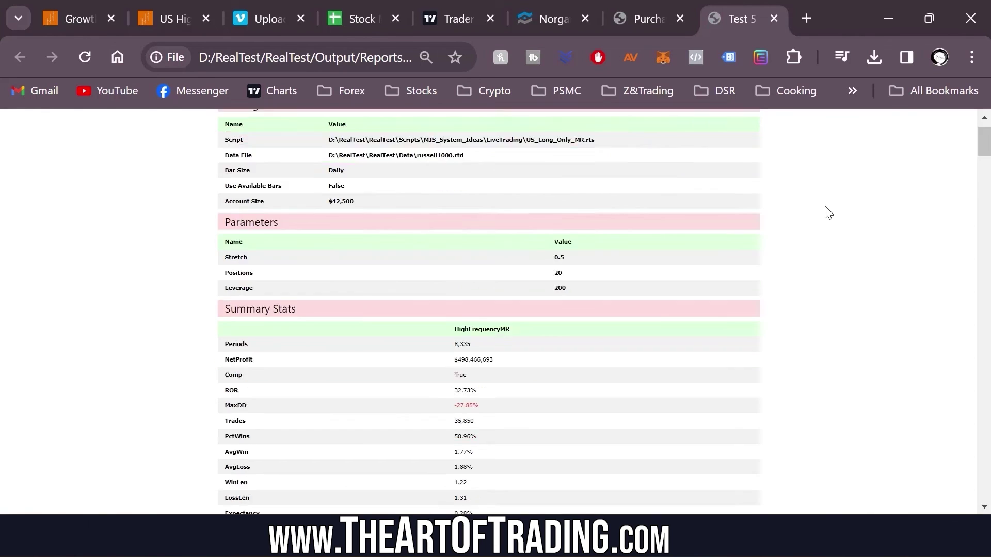
left_click_drag(983, 177, 974, 149)
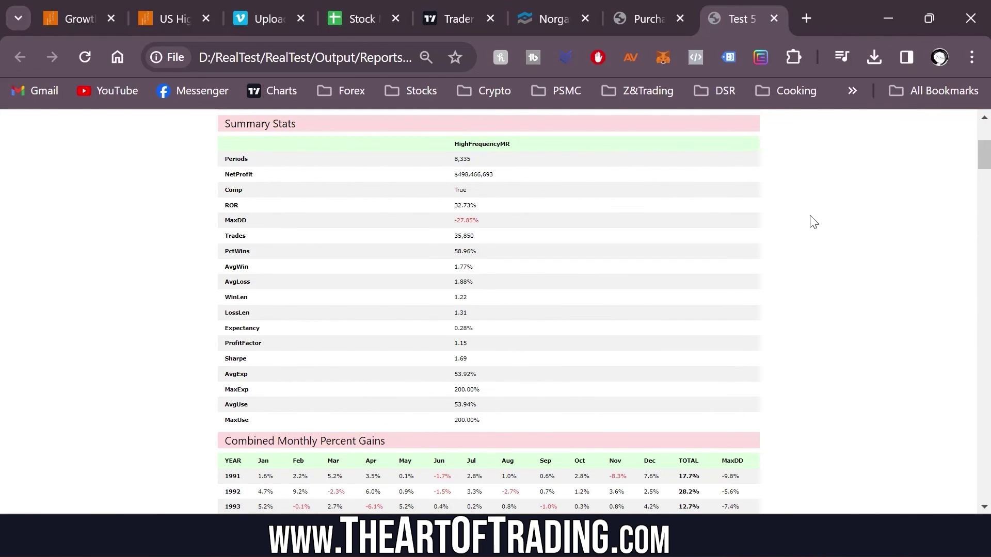
left_click_drag(980, 154, 985, 183)
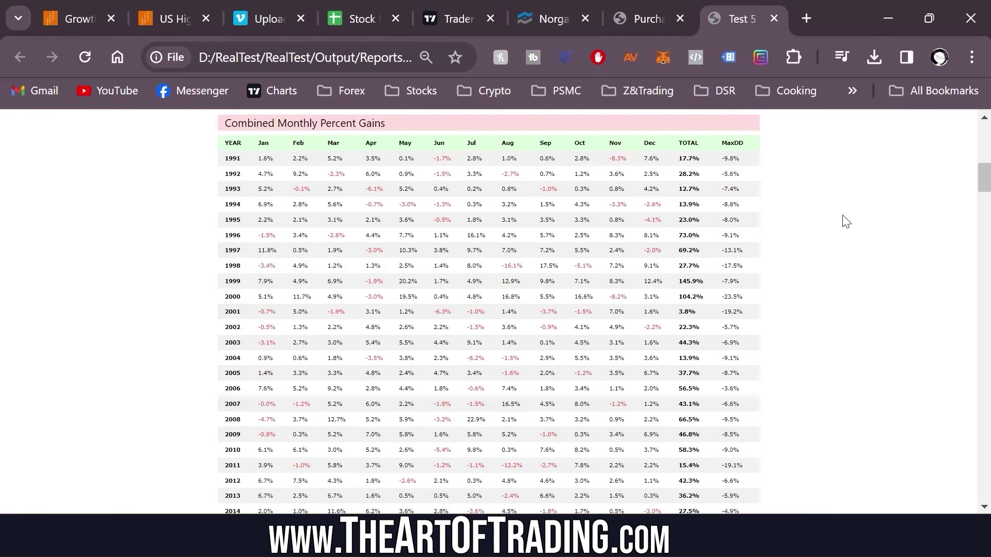
scroll(852, 234, "up", 10)
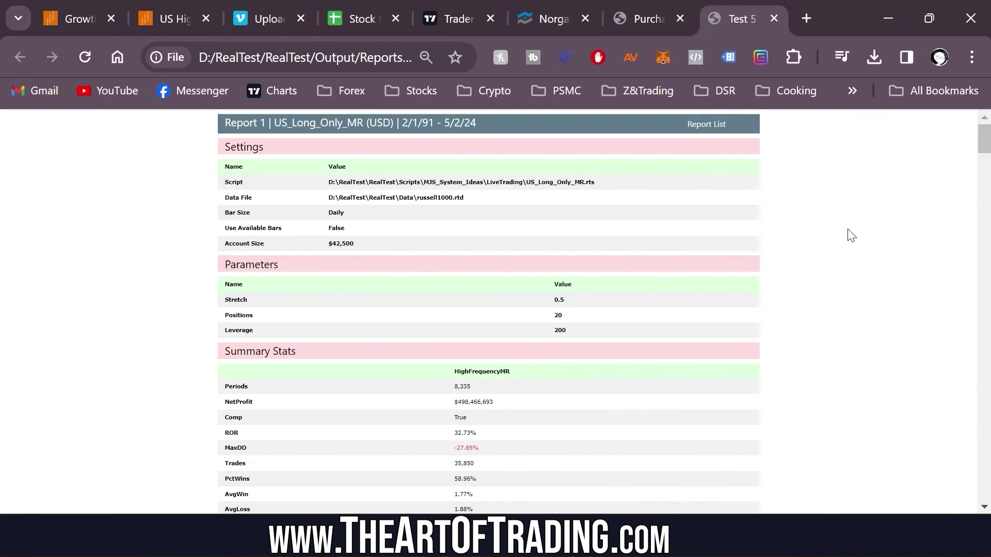